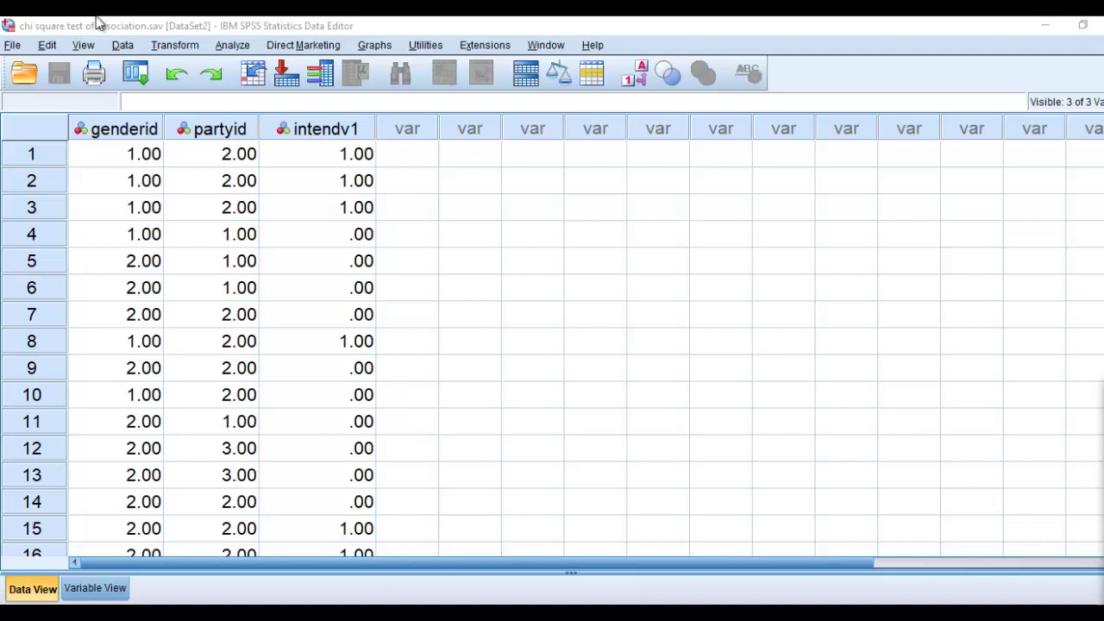
Highlight the genderid and intendv1 columns and scroll through their values
{"action": "left_click", "coordinate": [131, 129]}
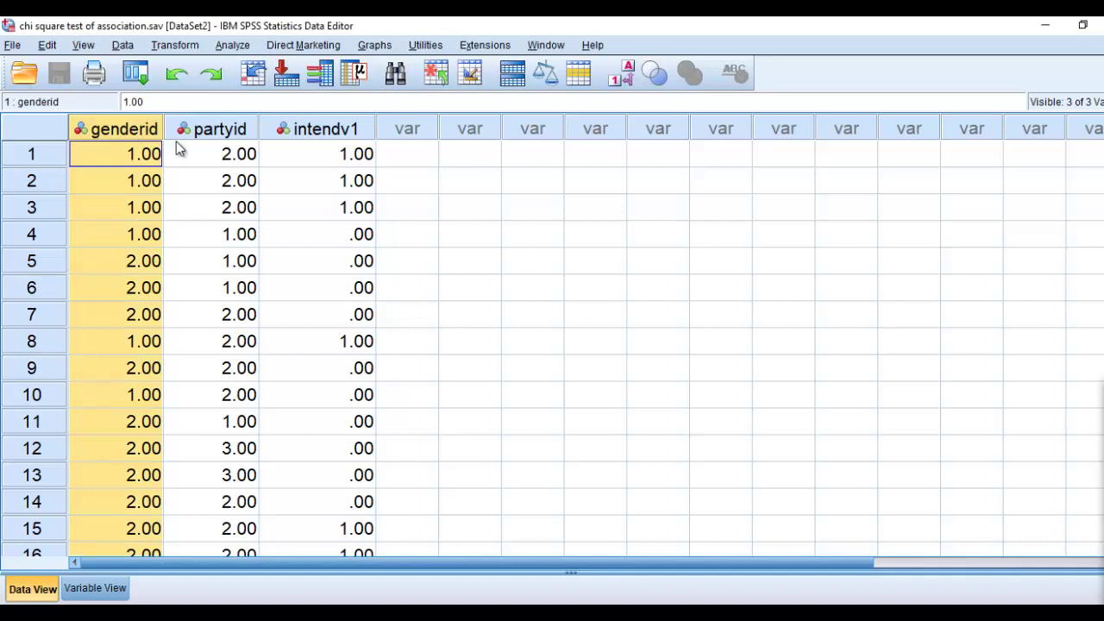
{"action": "left_click", "coordinate": [318, 131]}
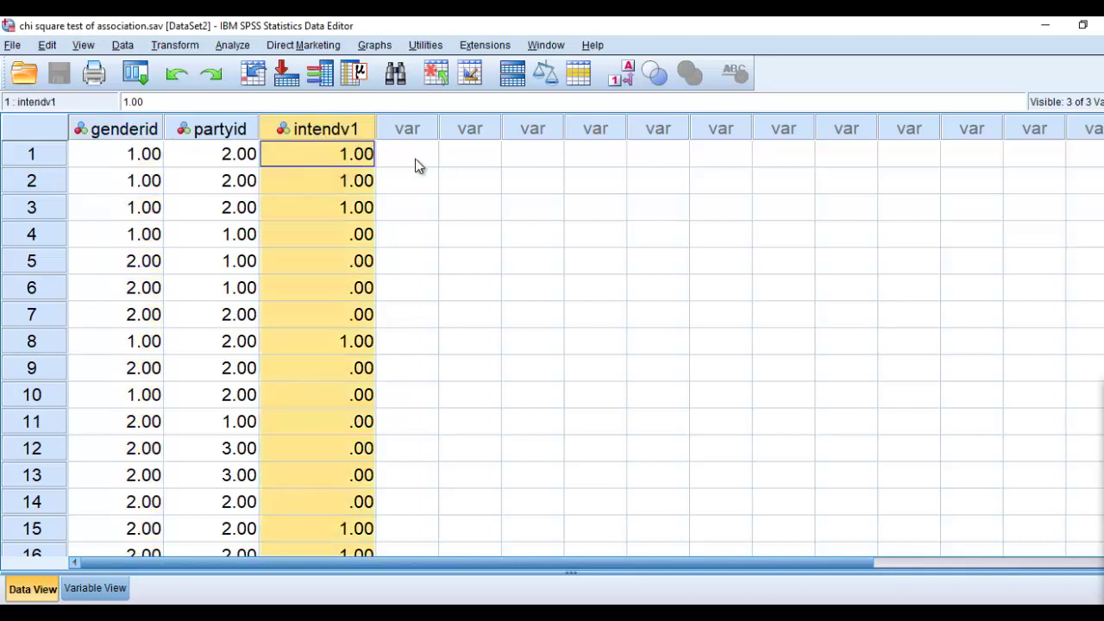
{"action": "scroll", "coordinate": [424, 176], "scroll_direction": "down", "scroll_amount": 3}
{"action": "left_click", "coordinate": [467, 200]}
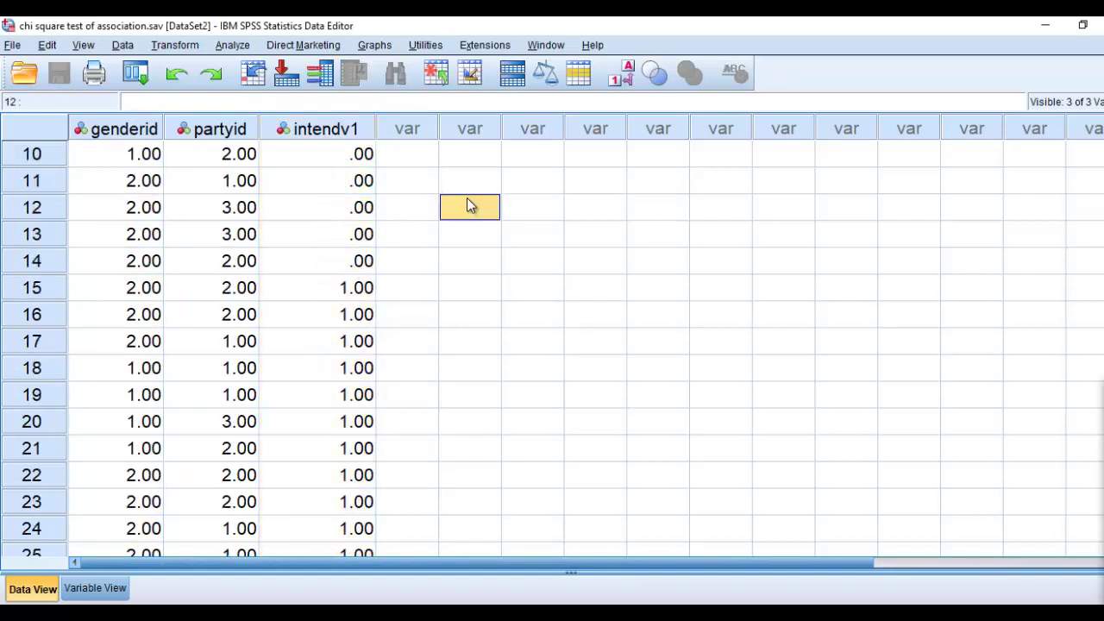
{"action": "scroll", "coordinate": [467, 201], "scroll_direction": "down", "scroll_amount": 3}
{"action": "scroll", "coordinate": [467, 203], "scroll_direction": "down", "scroll_amount": 5}
{"action": "scroll", "coordinate": [468, 203], "scroll_direction": "up", "scroll_amount": 11}
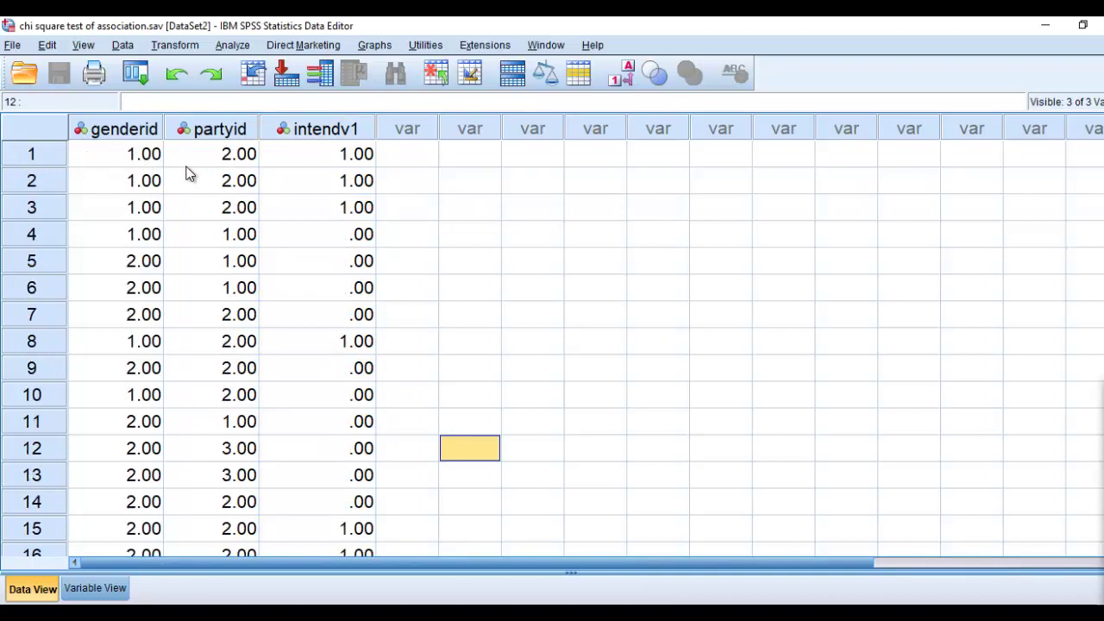
{"action": "left_click", "coordinate": [140, 133]}
{"action": "left_click", "coordinate": [354, 136]}
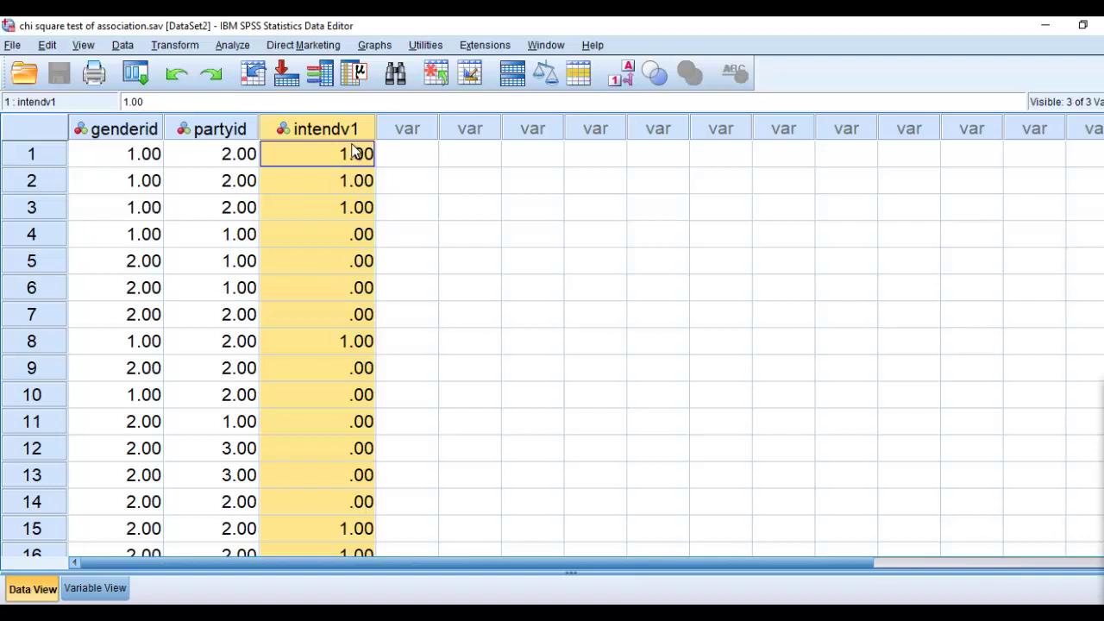
{"action": "scroll", "coordinate": [431, 305], "scroll_direction": "down", "scroll_amount": 15}
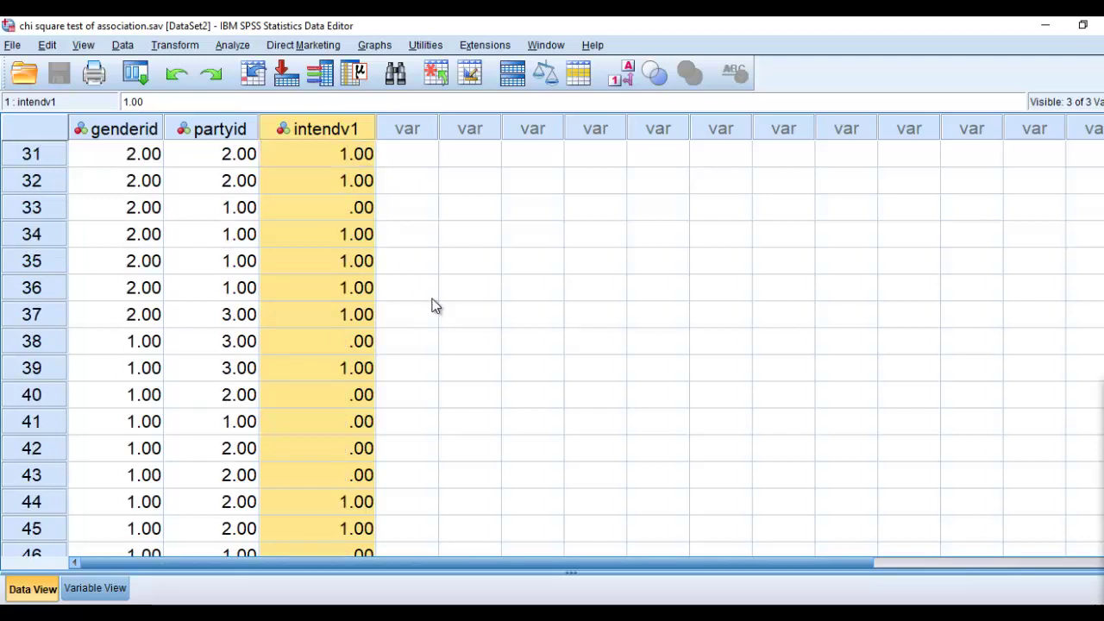
{"action": "scroll", "coordinate": [436, 306], "scroll_direction": "up", "scroll_amount": 15}
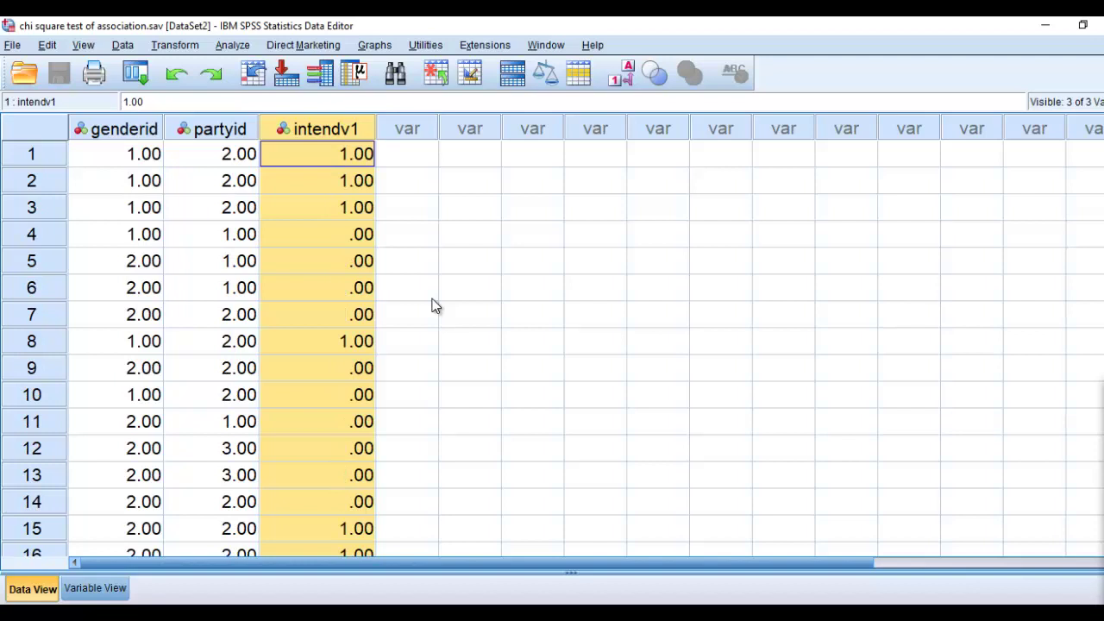
{"action": "left_click", "coordinate": [362, 209]}
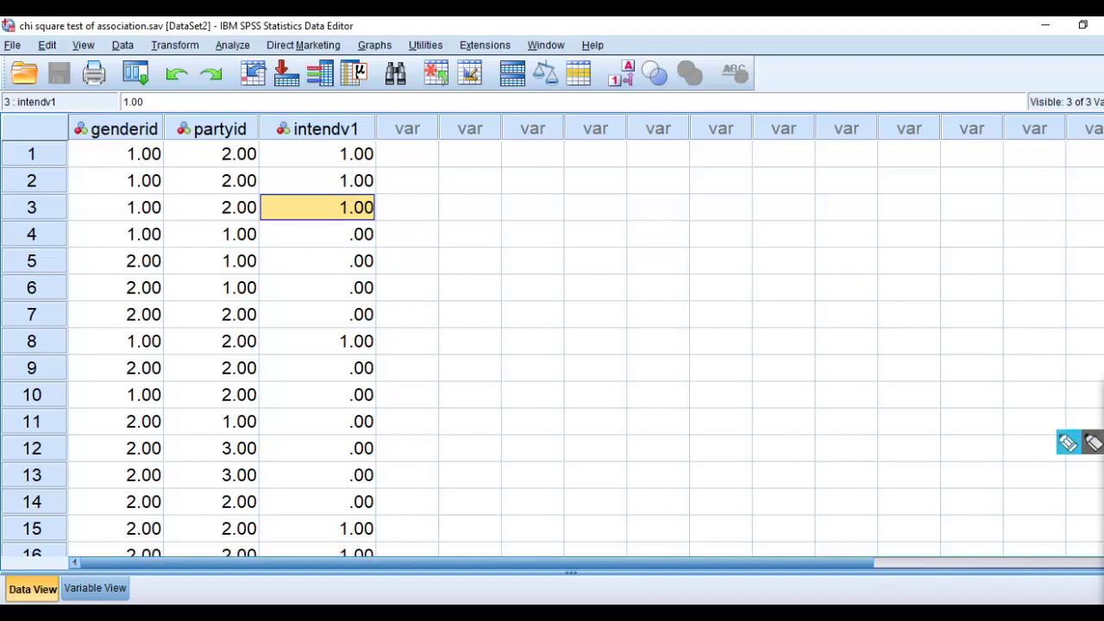
Underline the genderid header and sample 1.00, 2.00 and .00 values in genderid and intendv1
{"action": "left_click", "coordinate": [1067, 443]}
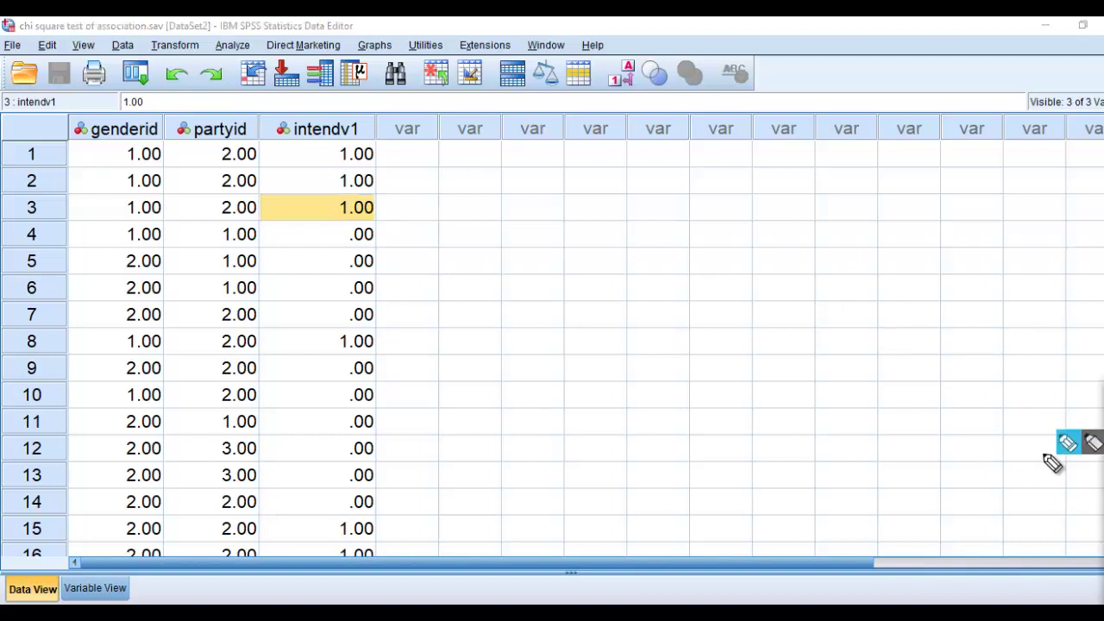
{"action": "left_click", "coordinate": [1068, 443]}
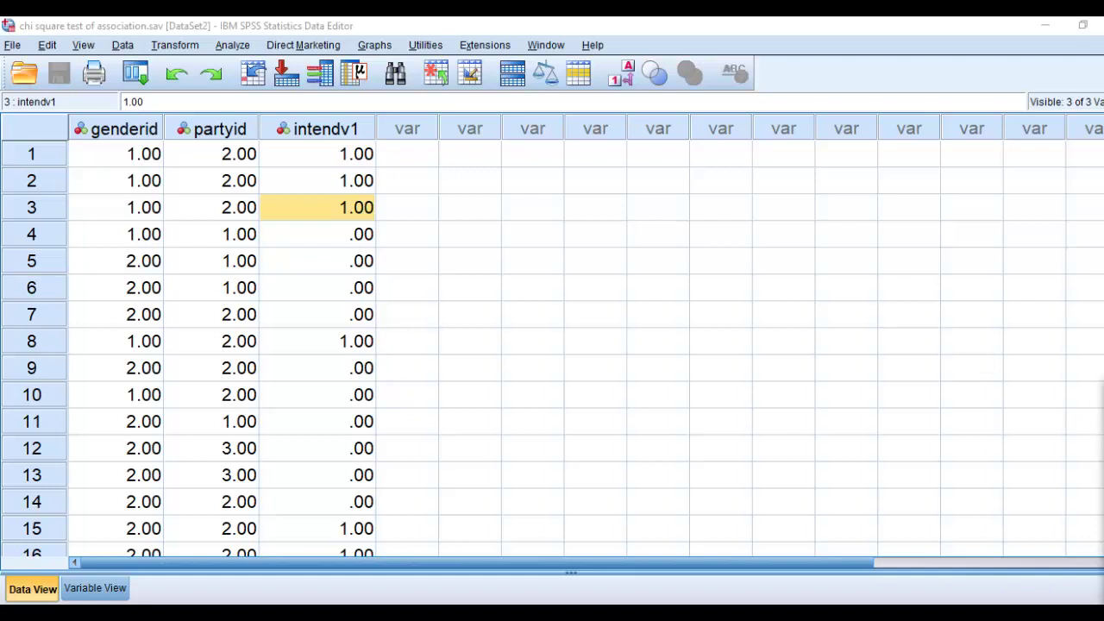
{"action": "mouse_move", "coordinate": [1068, 442]}
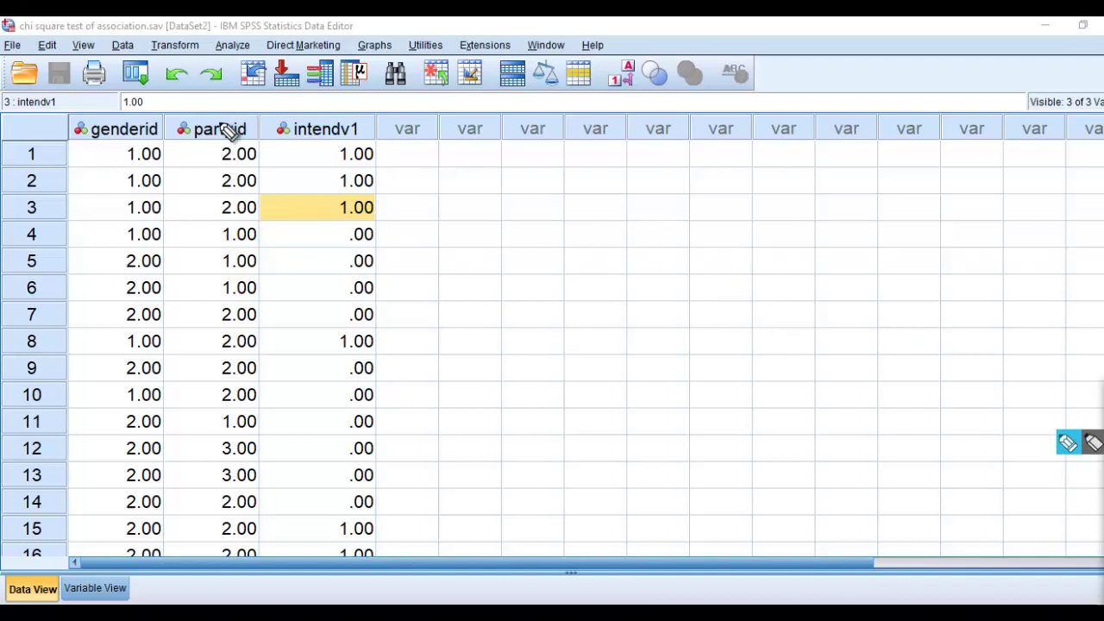
{"action": "left_click_drag", "start_coordinate": [151, 151], "coordinate": [158, 142]}
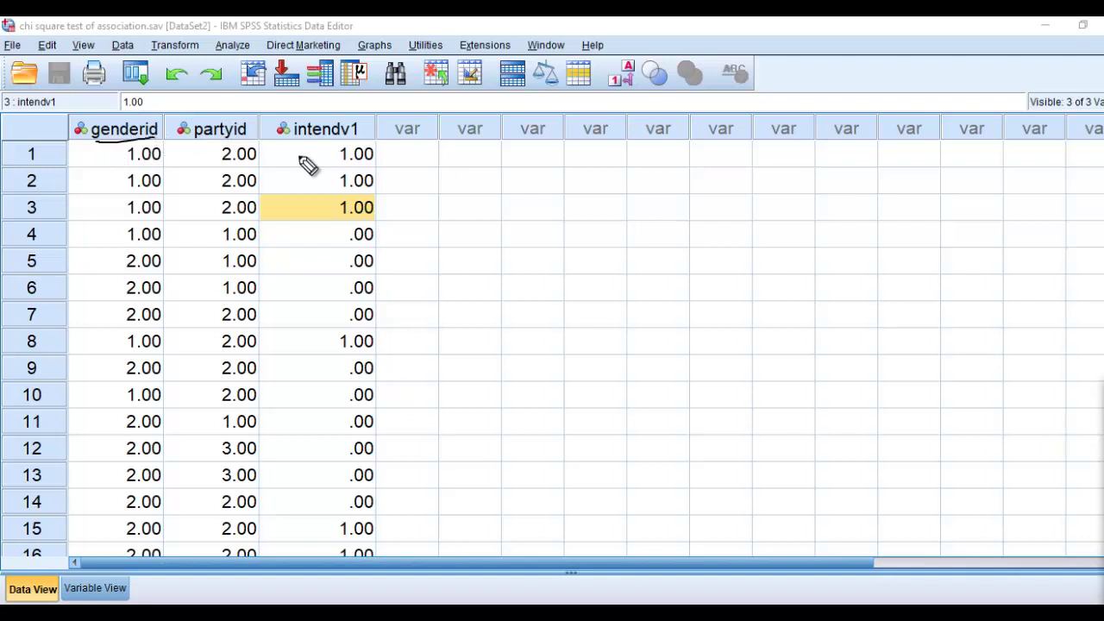
{"action": "left_click_drag", "start_coordinate": [297, 152], "coordinate": [345, 153]}
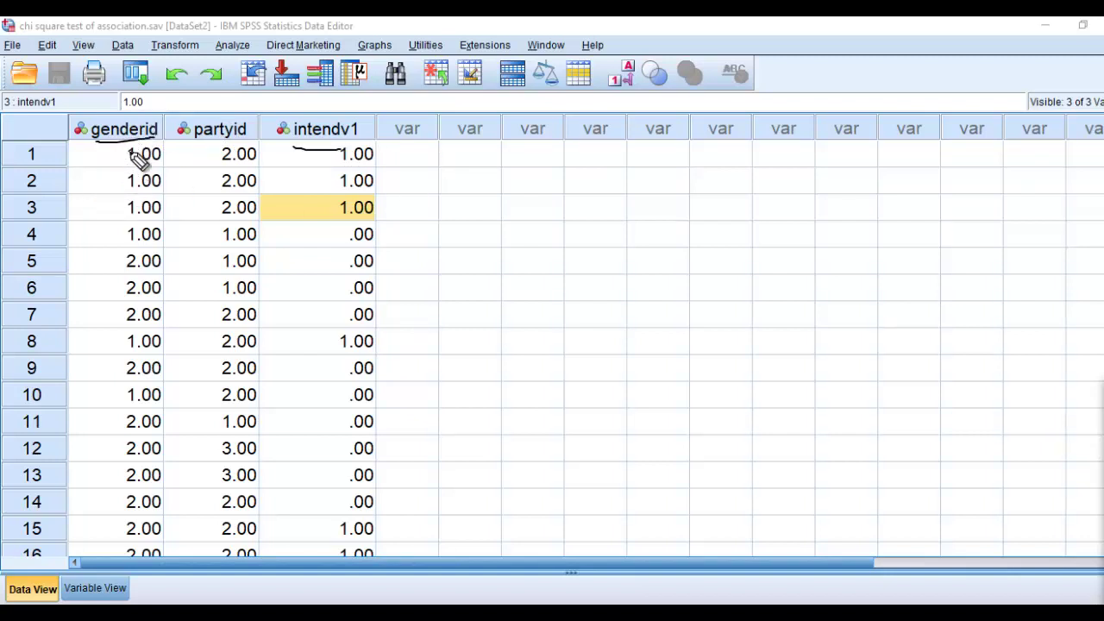
{"action": "left_click_drag", "start_coordinate": [130, 169], "coordinate": [155, 181]}
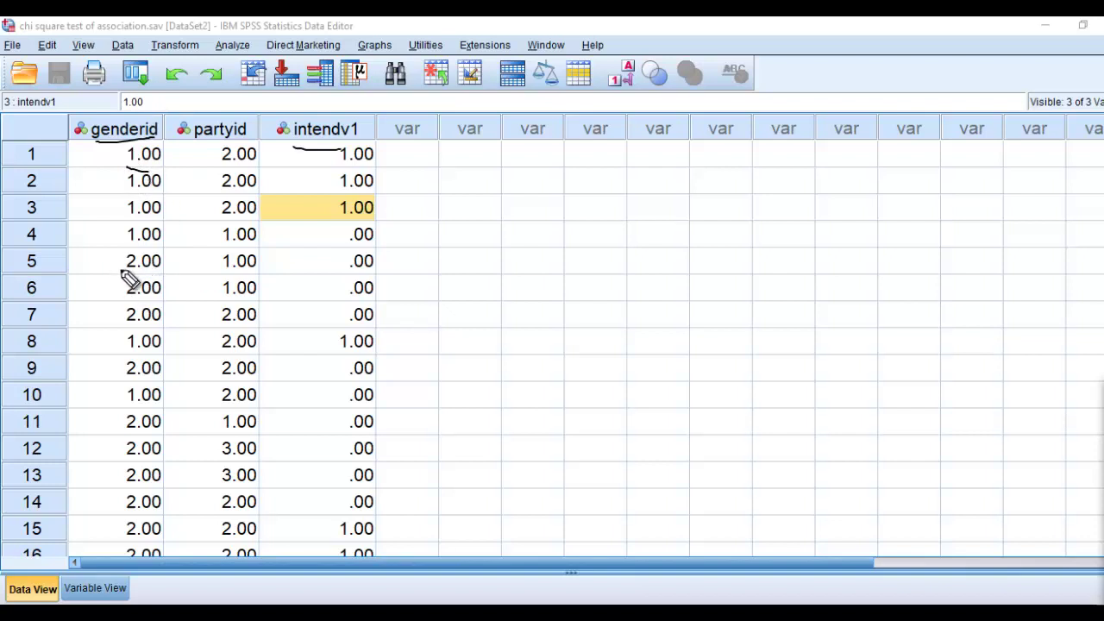
{"action": "left_click_drag", "start_coordinate": [123, 274], "coordinate": [157, 276]}
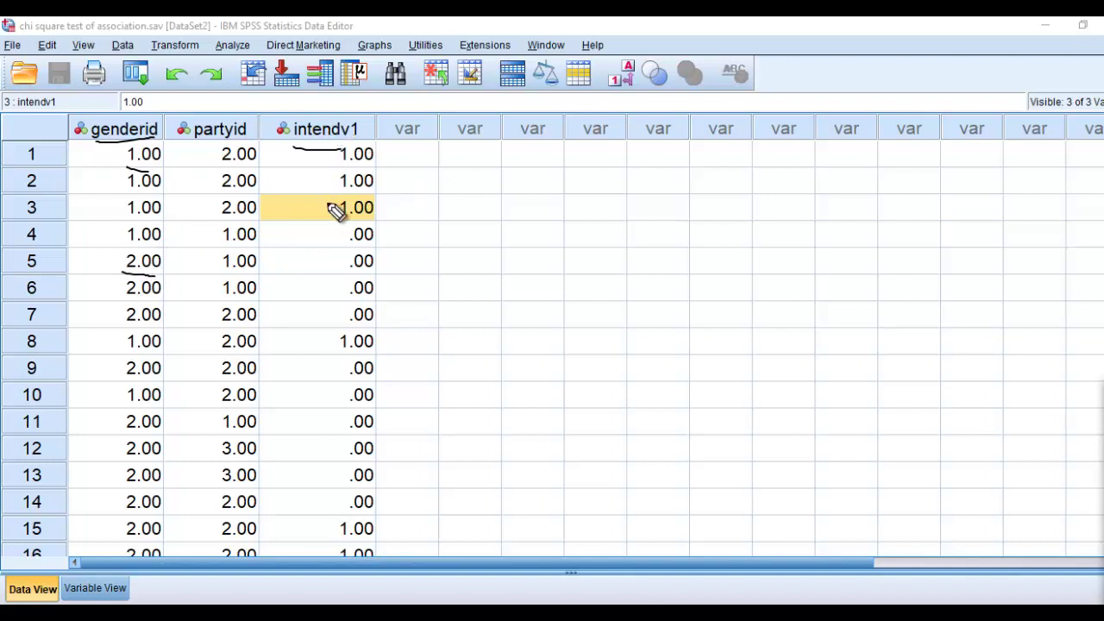
{"action": "left_click_drag", "start_coordinate": [343, 248], "coordinate": [373, 246]}
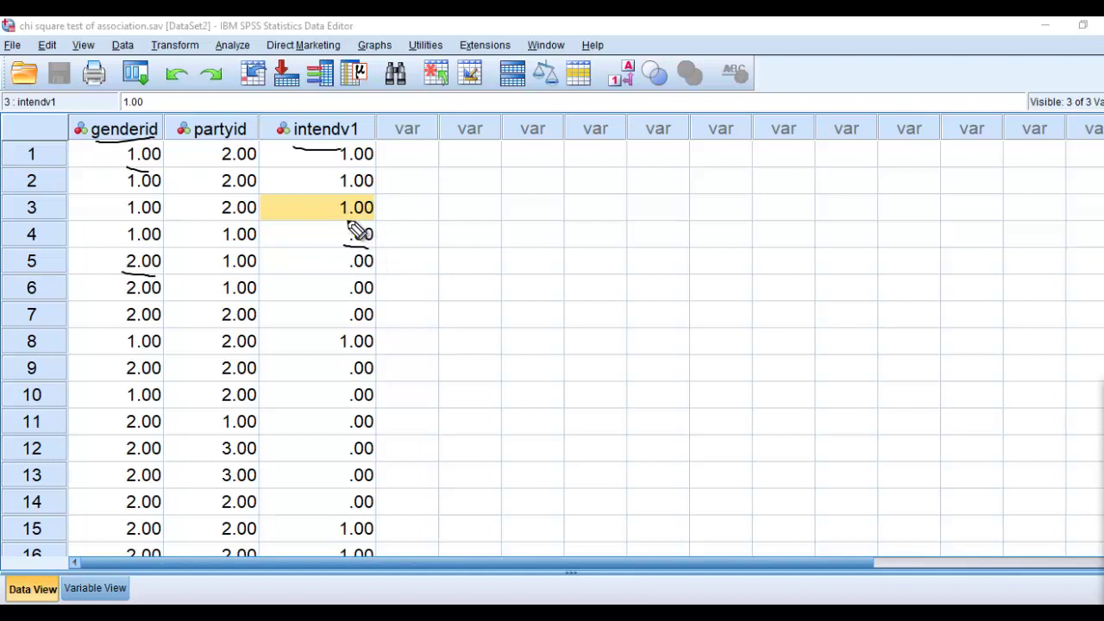
{"action": "left_click_drag", "start_coordinate": [338, 217], "coordinate": [373, 216]}
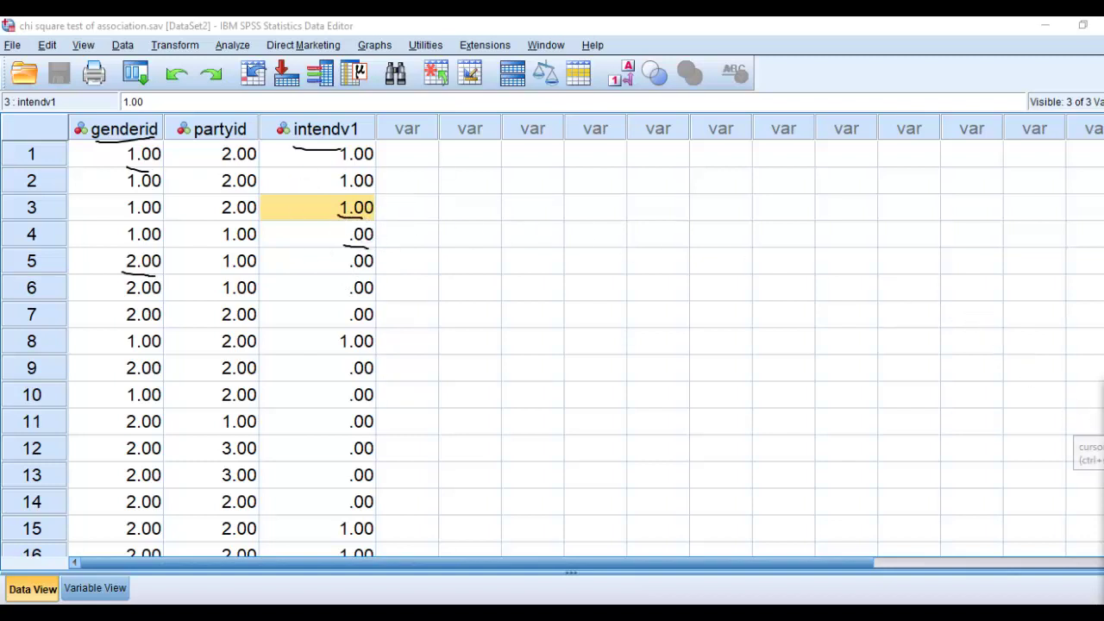
Draw a 2x2 table beside the data, labelling columns m/F and rows n/y
{"action": "mouse_move", "coordinate": [659, 247]}
{"action": "left_mouse_down"}
{"action": "mouse_move", "coordinate": [660, 338]}
{"action": "mouse_move", "coordinate": [719, 340]}
{"action": "mouse_move", "coordinate": [843, 339]}
{"action": "mouse_move", "coordinate": [846, 248]}
{"action": "left_mouse_up"}
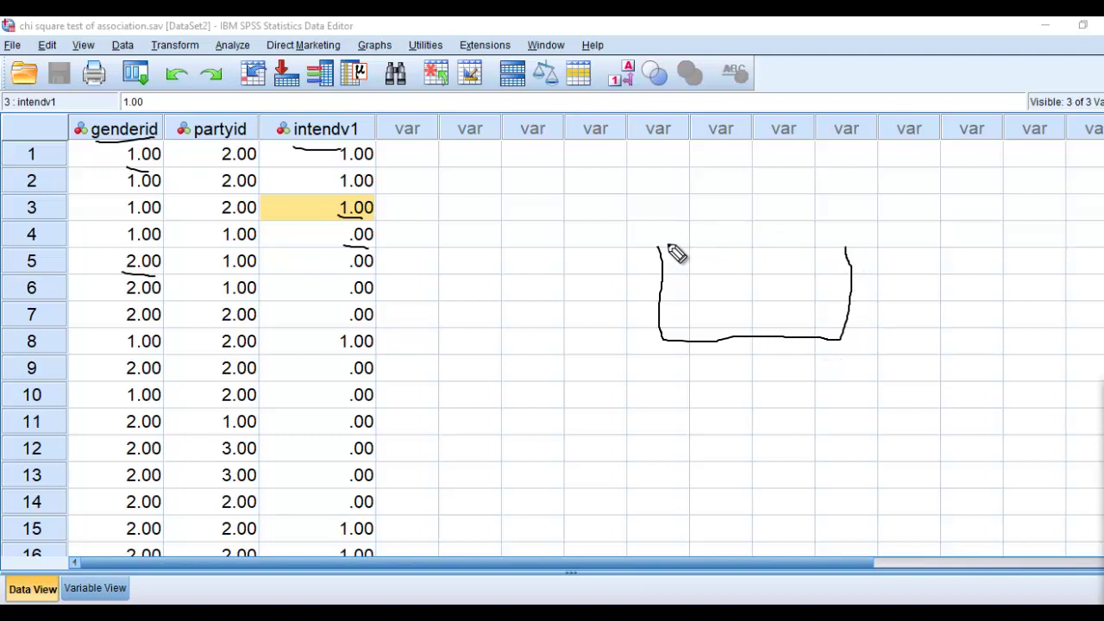
{"action": "left_click_drag", "start_coordinate": [667, 246], "coordinate": [833, 245]}
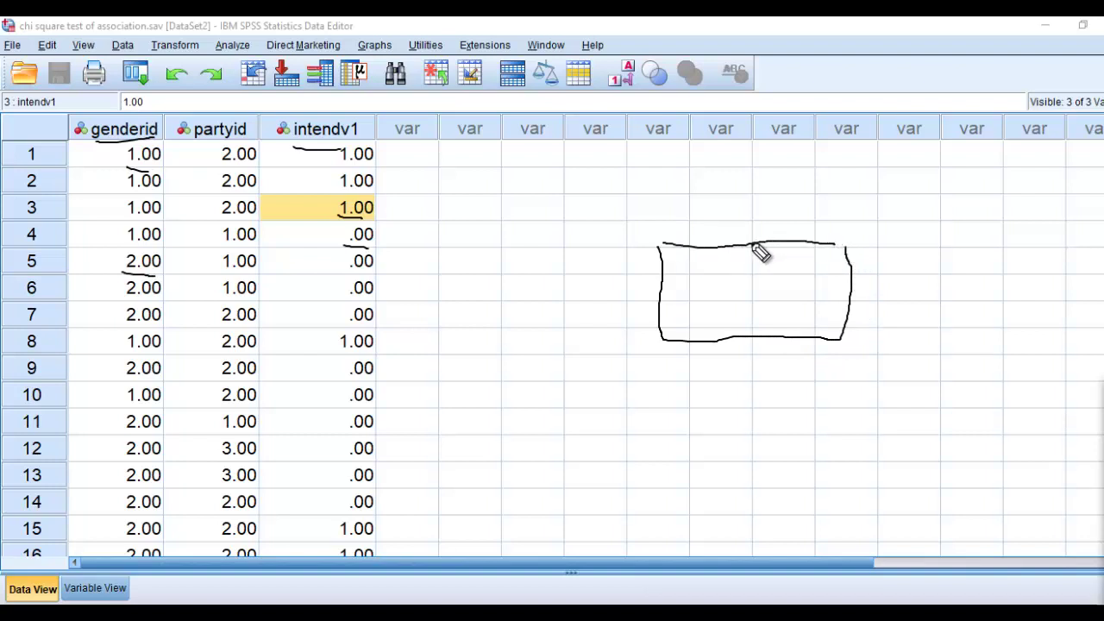
{"action": "left_click_drag", "start_coordinate": [753, 246], "coordinate": [753, 330]}
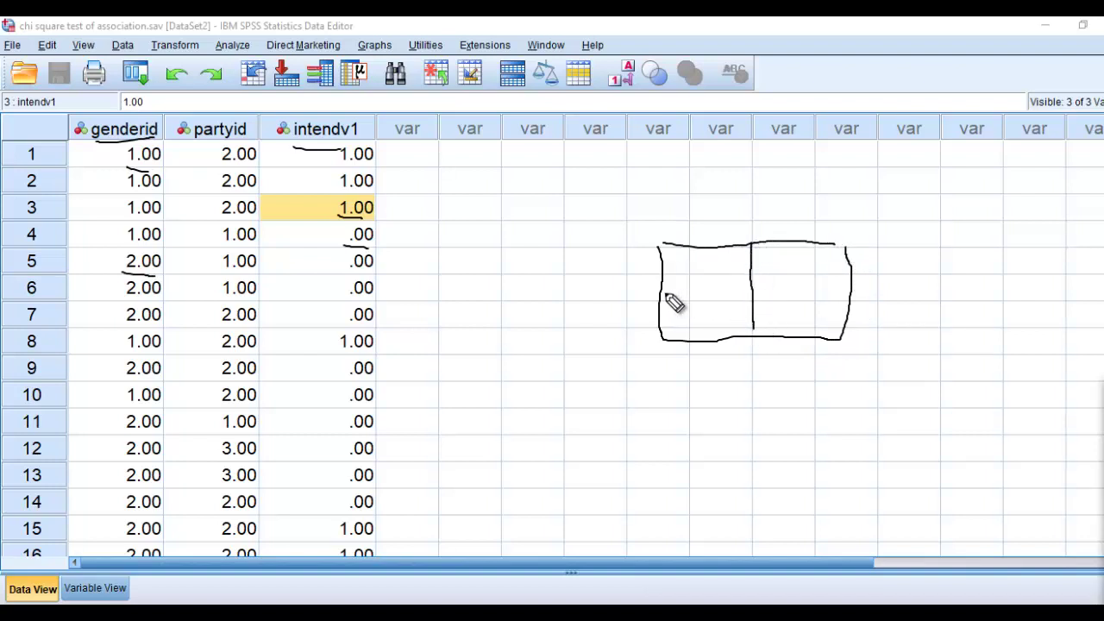
{"action": "left_click_drag", "start_coordinate": [666, 295], "coordinate": [850, 291]}
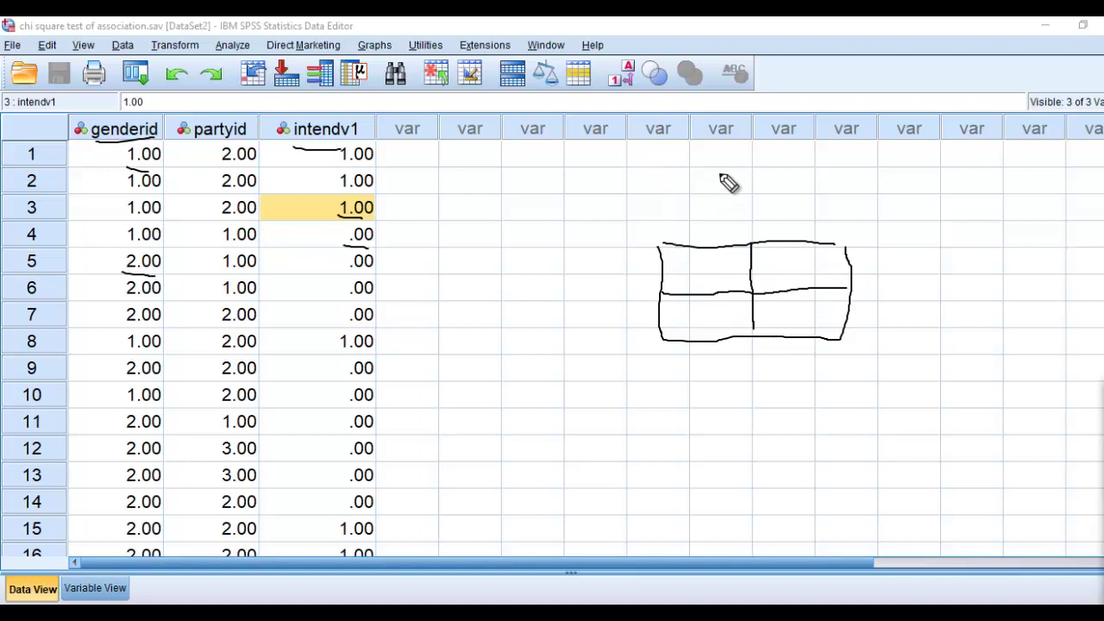
{"action": "mouse_move", "coordinate": [724, 181]}
{"action": "left_mouse_down"}
{"action": "mouse_move", "coordinate": [744, 196]}
{"action": "mouse_move", "coordinate": [734, 188]}
{"action": "left_mouse_up"}
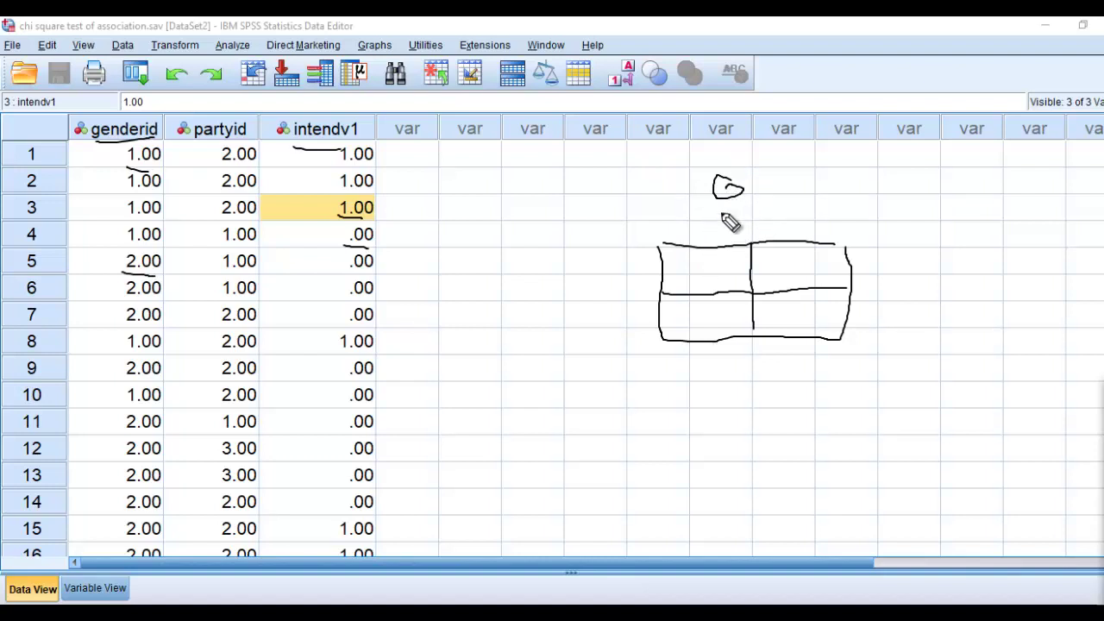
{"action": "mouse_move", "coordinate": [704, 227]}
{"action": "left_mouse_down"}
{"action": "mouse_move", "coordinate": [729, 241]}
{"action": "mouse_move", "coordinate": [791, 215]}
{"action": "mouse_move", "coordinate": [794, 230]}
{"action": "mouse_move", "coordinate": [811, 225]}
{"action": "mouse_move", "coordinate": [804, 216]}
{"action": "left_mouse_up"}
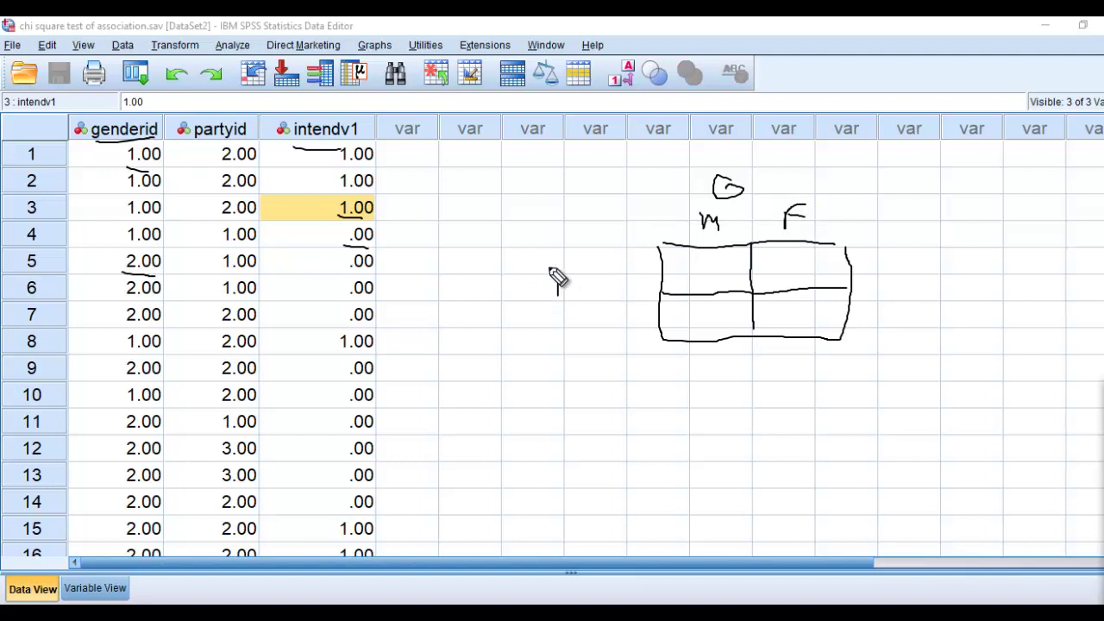
{"action": "mouse_move", "coordinate": [558, 277]}
{"action": "left_mouse_down"}
{"action": "mouse_move", "coordinate": [578, 297]}
{"action": "mouse_move", "coordinate": [587, 276]}
{"action": "mouse_move", "coordinate": [641, 279]}
{"action": "left_mouse_up"}
{"action": "mouse_move", "coordinate": [629, 320]}
{"action": "left_mouse_down"}
{"action": "mouse_move", "coordinate": [644, 340]}
{"action": "mouse_move", "coordinate": [626, 342]}
{"action": "left_mouse_up"}
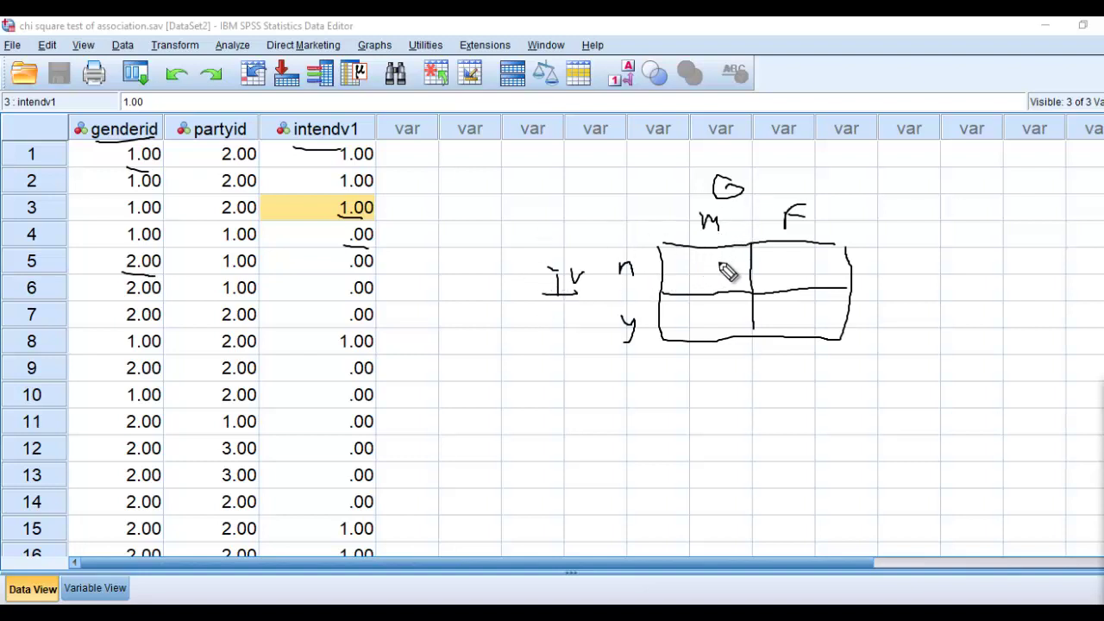
Tick all four cells of the sketched table: male-no, female-no, male-yes, female-yes
{"action": "left_click_drag", "start_coordinate": [724, 257], "coordinate": [736, 254]}
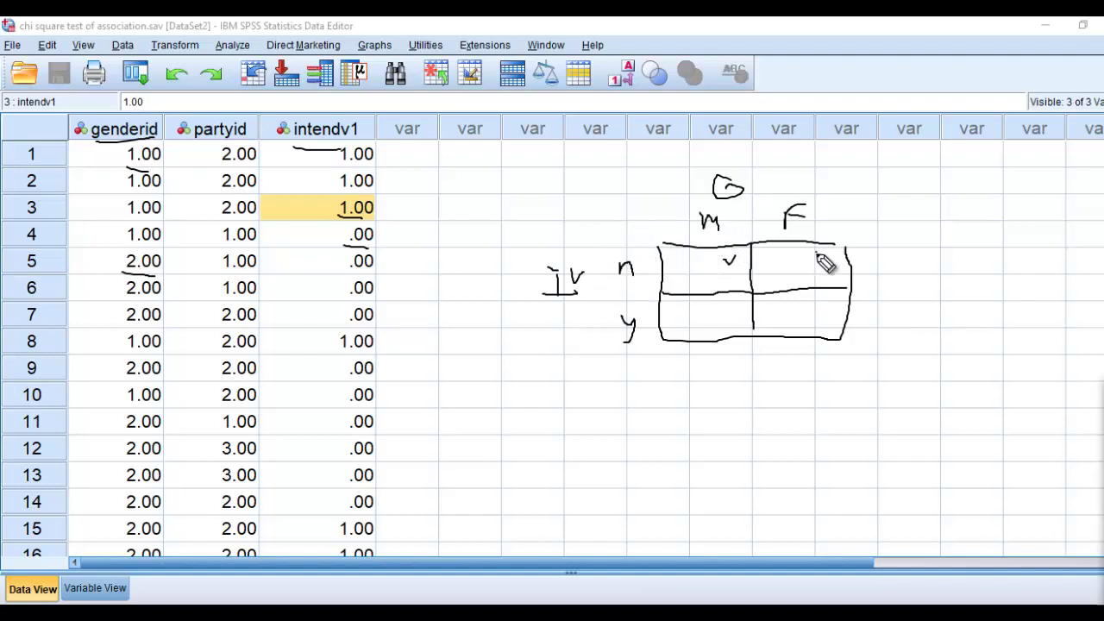
{"action": "left_click_drag", "start_coordinate": [816, 250], "coordinate": [830, 248]}
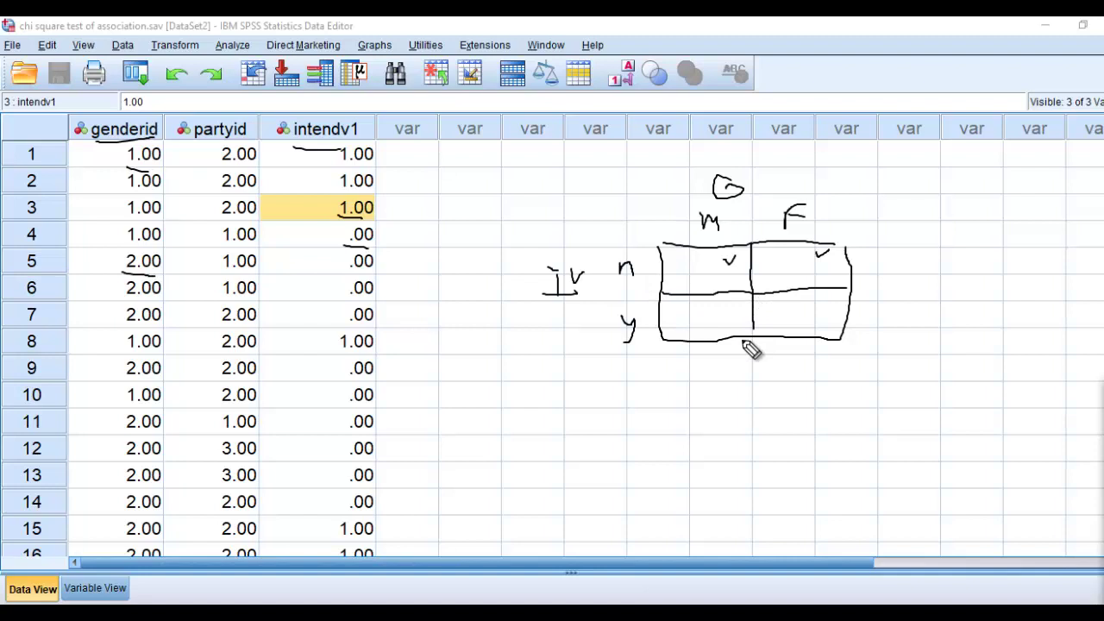
{"action": "left_click_drag", "start_coordinate": [733, 302], "coordinate": [747, 298]}
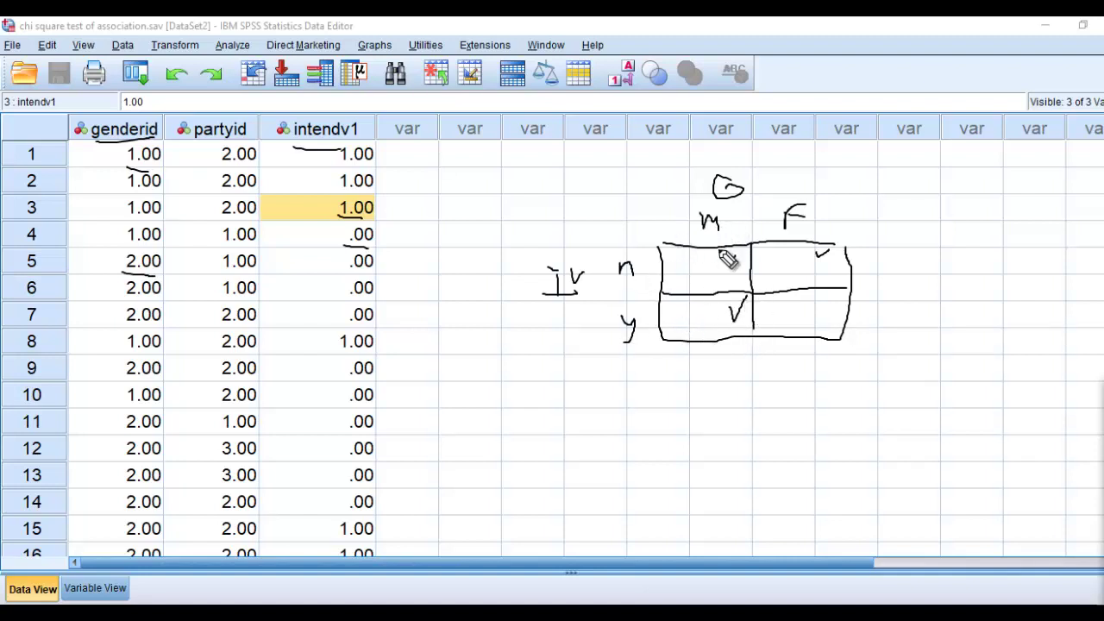
{"action": "left_click_drag", "start_coordinate": [723, 256], "coordinate": [735, 250]}
{"action": "left_click_drag", "start_coordinate": [622, 320], "coordinate": [625, 342]}
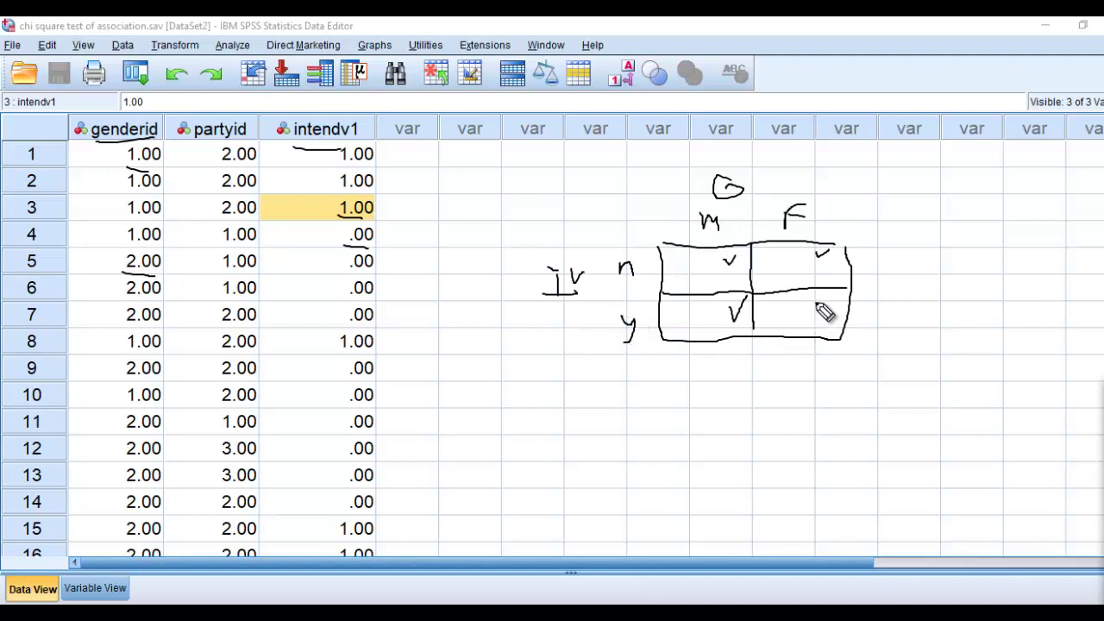
{"action": "left_click_drag", "start_coordinate": [820, 302], "coordinate": [841, 296]}
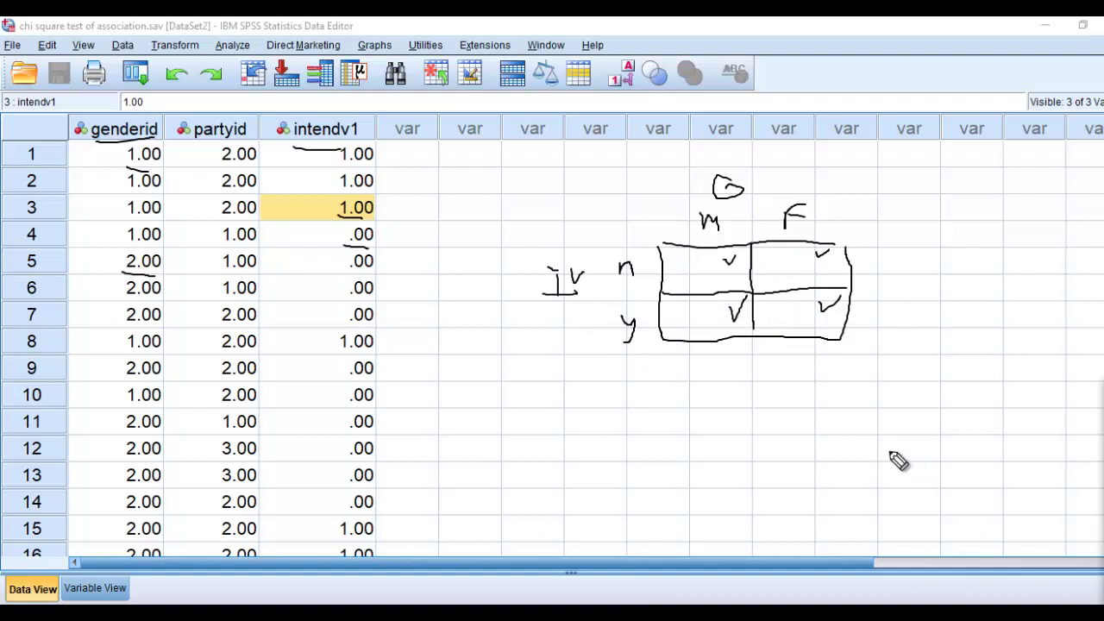
Draw a horizontal scale under the sketch, labelled -1 at left, 0 mid, +1 right
{"action": "mouse_move", "coordinate": [898, 443]}
{"action": "left_mouse_down"}
{"action": "mouse_move", "coordinate": [785, 457]}
{"action": "mouse_move", "coordinate": [681, 450]}
{"action": "mouse_move", "coordinate": [697, 441]}
{"action": "mouse_move", "coordinate": [679, 435]}
{"action": "mouse_move", "coordinate": [680, 471]}
{"action": "left_mouse_up"}
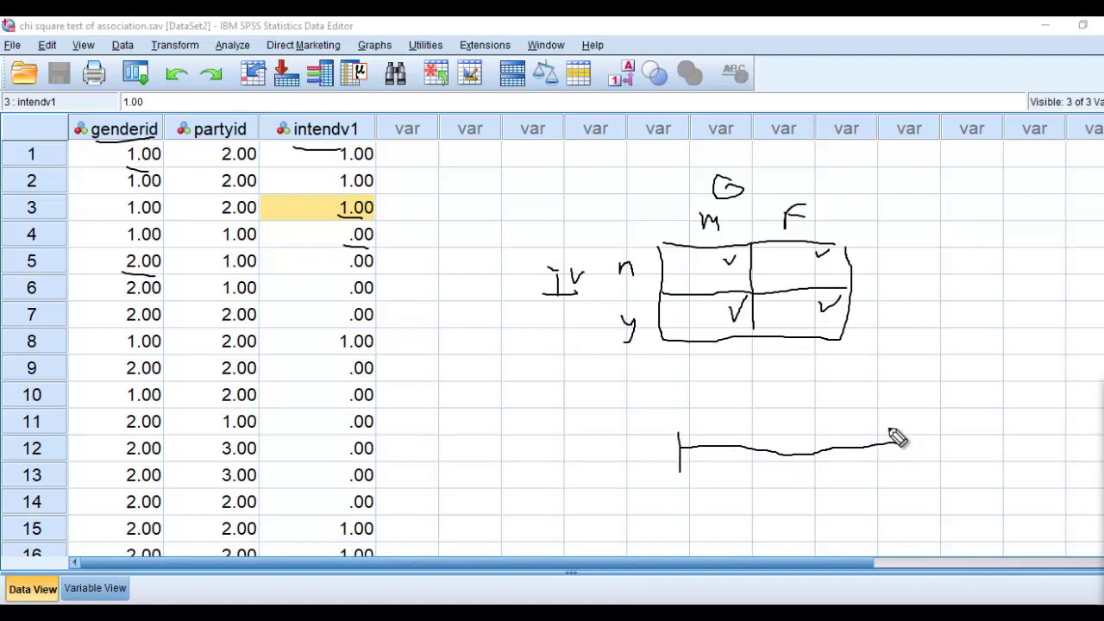
{"action": "left_click_drag", "start_coordinate": [891, 428], "coordinate": [897, 458]}
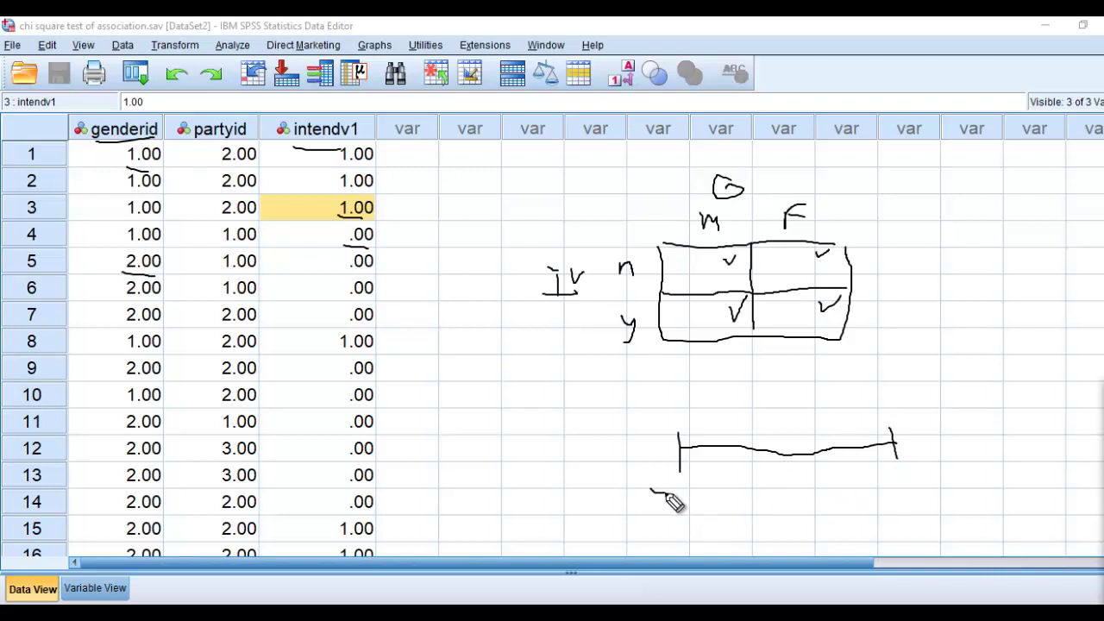
{"action": "left_click_drag", "start_coordinate": [676, 485], "coordinate": [679, 501]}
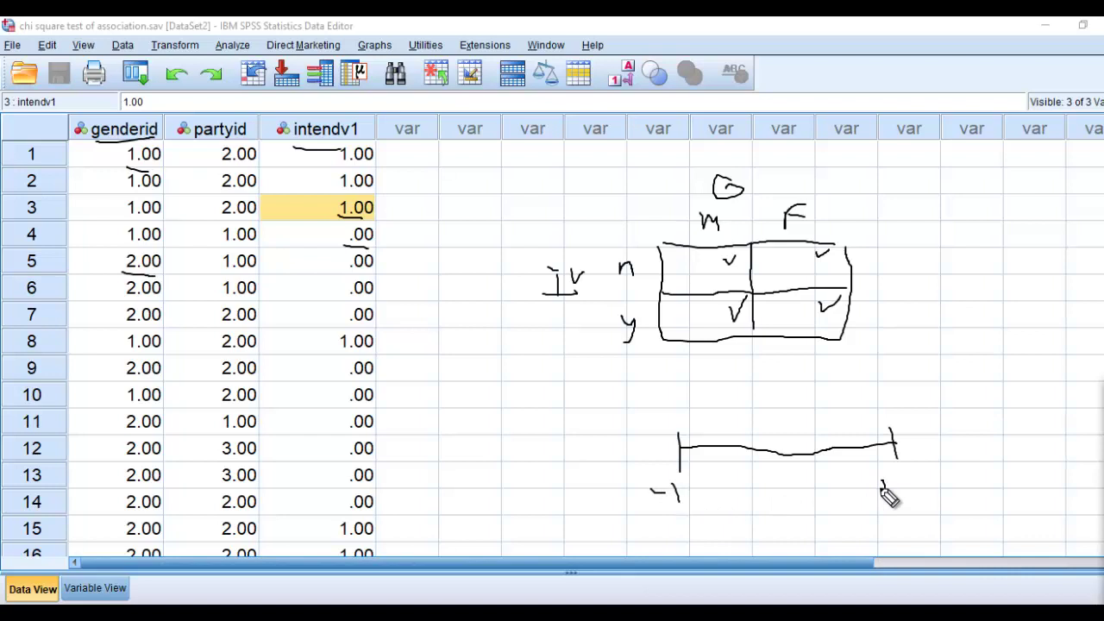
{"action": "left_click_drag", "start_coordinate": [874, 489], "coordinate": [911, 494]}
{"action": "left_click_drag", "start_coordinate": [781, 443], "coordinate": [787, 487]}
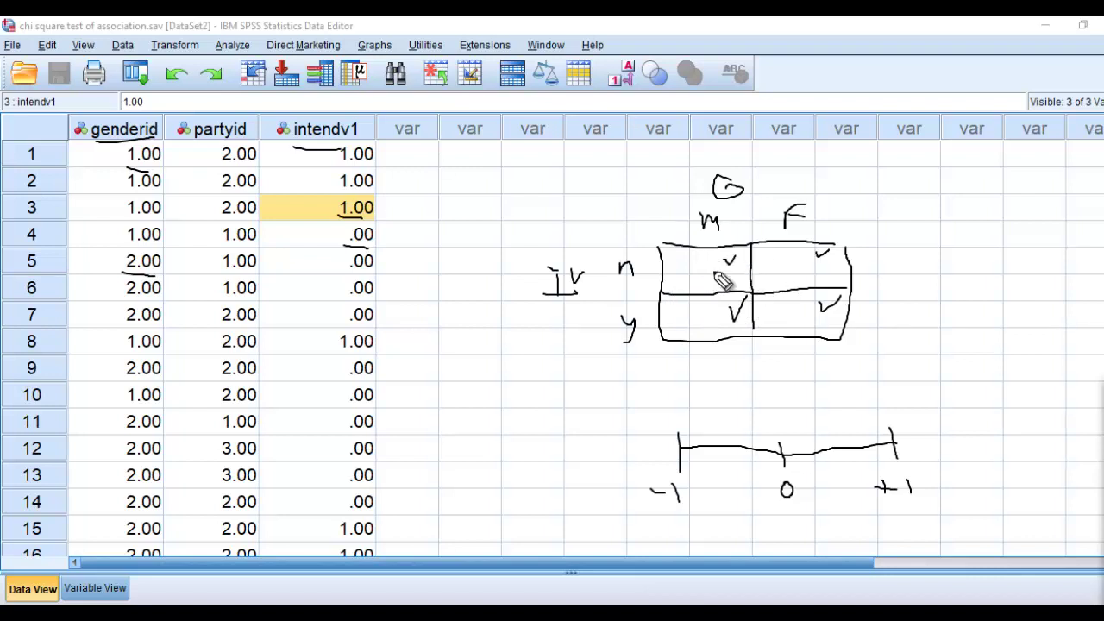
Add a dash under the tick in each cell of the sketched table
{"action": "left_click_drag", "start_coordinate": [720, 271], "coordinate": [814, 268]}
{"action": "left_click_drag", "start_coordinate": [720, 331], "coordinate": [734, 329]}
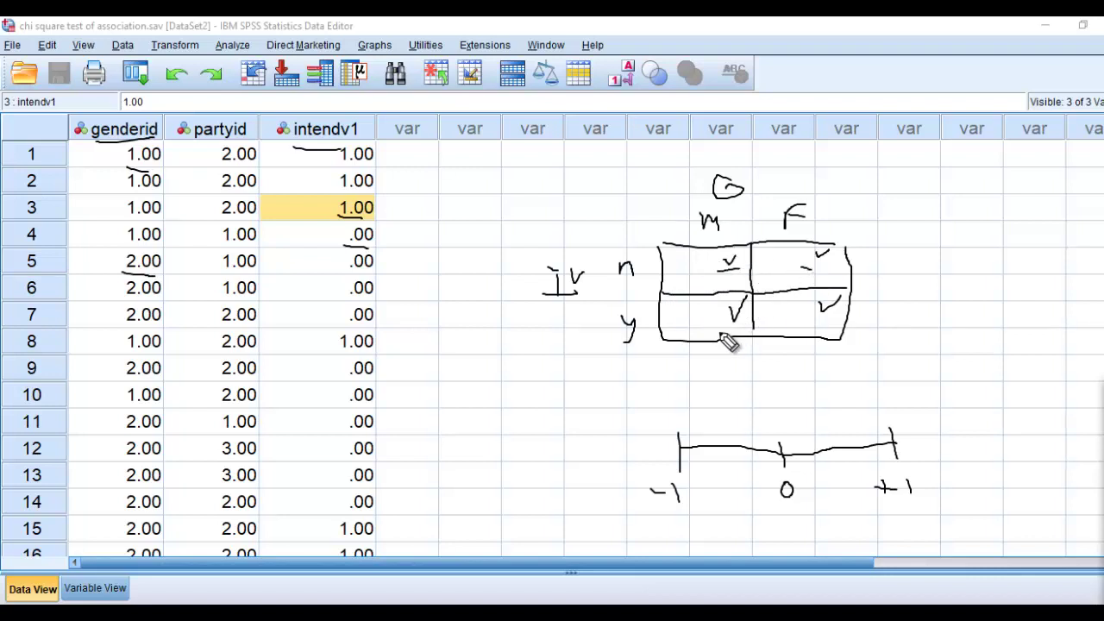
{"action": "left_click_drag", "start_coordinate": [826, 325], "coordinate": [838, 322]}
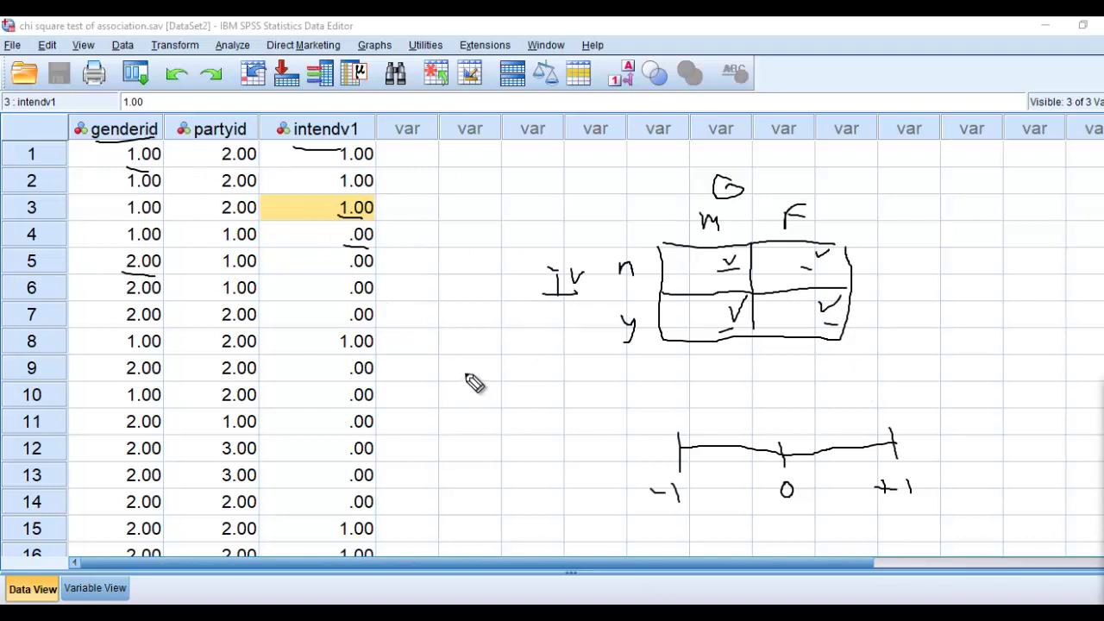
Jot the codes 1 and 2 beside the data and a mark above the scale's positive end
{"action": "mouse_move", "coordinate": [477, 394]}
{"action": "left_mouse_down"}
{"action": "mouse_move", "coordinate": [458, 434]}
{"action": "mouse_move", "coordinate": [486, 439]}
{"action": "left_mouse_up"}
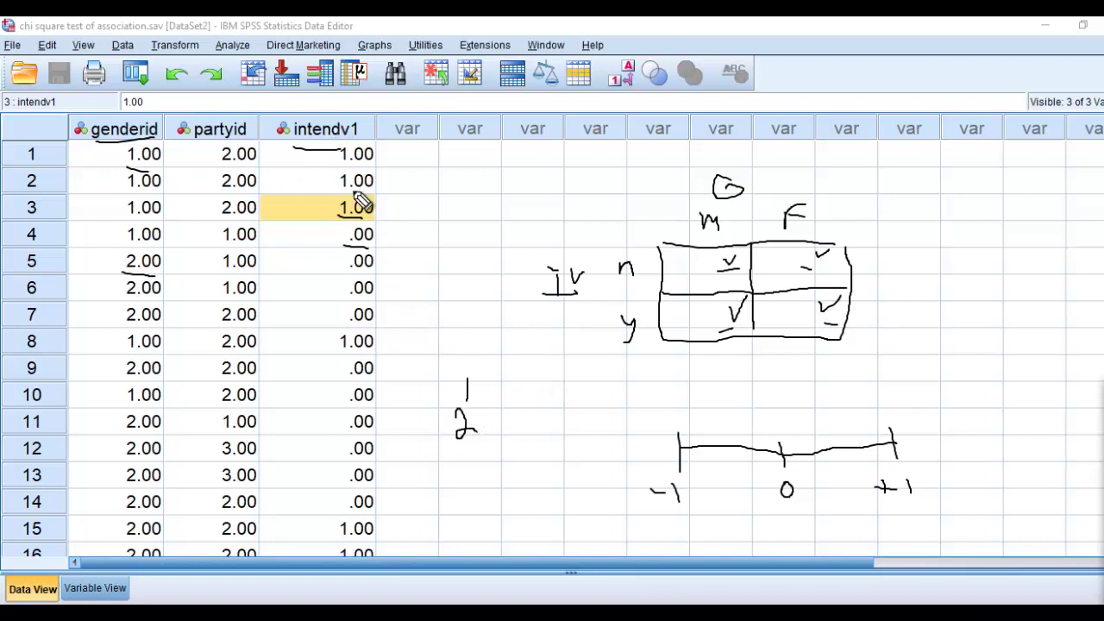
{"action": "mouse_move", "coordinate": [535, 380]}
{"action": "left_mouse_down"}
{"action": "mouse_move", "coordinate": [557, 393]}
{"action": "mouse_move", "coordinate": [542, 433]}
{"action": "left_mouse_up"}
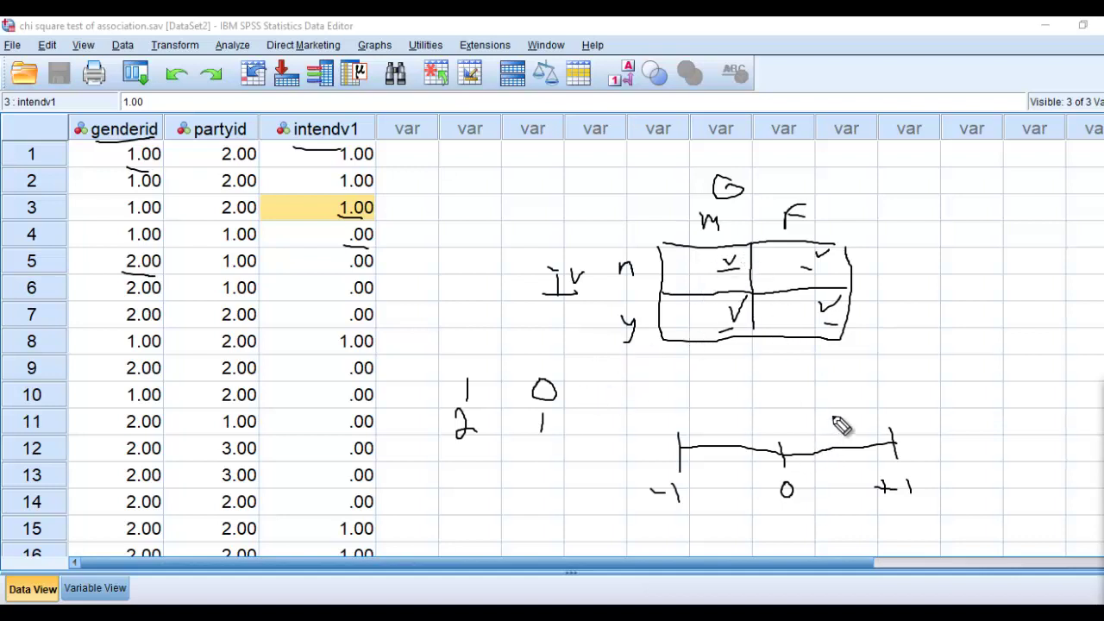
{"action": "mouse_move", "coordinate": [831, 409]}
{"action": "left_mouse_down"}
{"action": "mouse_move", "coordinate": [833, 422]}
{"action": "mouse_move", "coordinate": [847, 416]}
{"action": "left_mouse_up"}
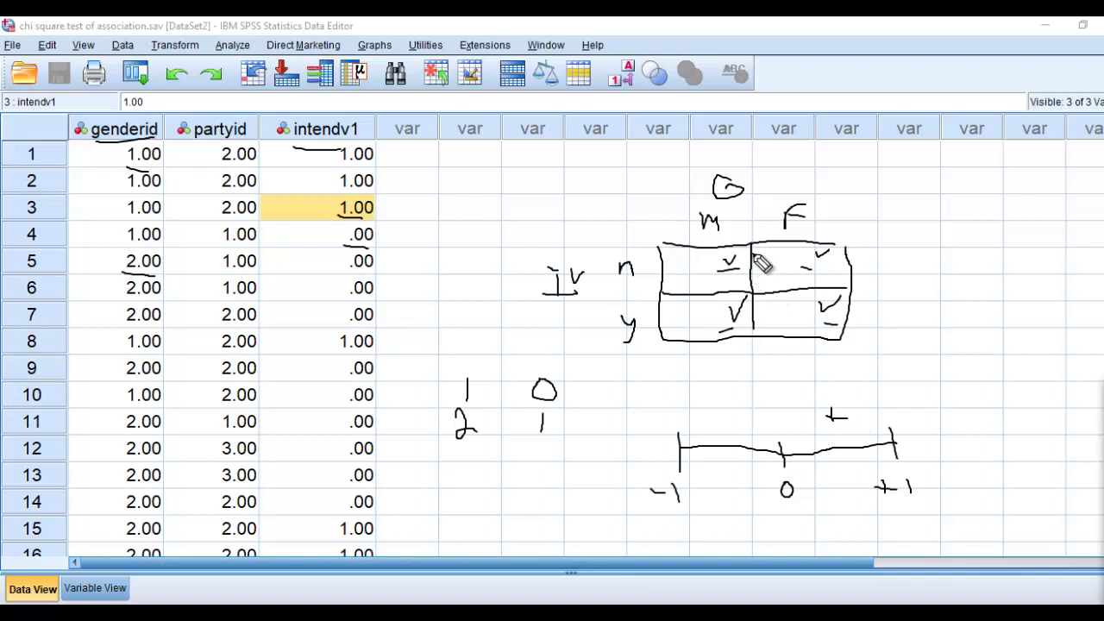
Loop around both diagonals of the 2x2 sketch and draw a minus above the scale's negative half
{"action": "mouse_move", "coordinate": [758, 259]}
{"action": "left_mouse_down"}
{"action": "mouse_move", "coordinate": [707, 264]}
{"action": "mouse_move", "coordinate": [748, 303]}
{"action": "mouse_move", "coordinate": [845, 339]}
{"action": "mouse_move", "coordinate": [859, 329]}
{"action": "mouse_move", "coordinate": [844, 300]}
{"action": "mouse_move", "coordinate": [763, 265]}
{"action": "left_mouse_up"}
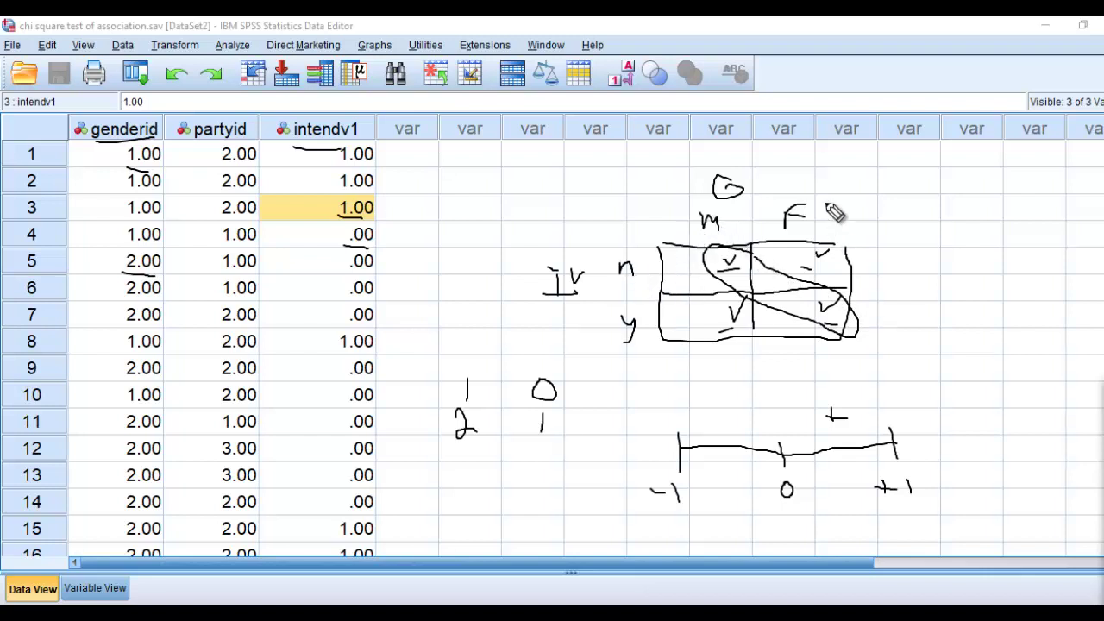
{"action": "left_click_drag", "start_coordinate": [849, 302], "coordinate": [844, 346]}
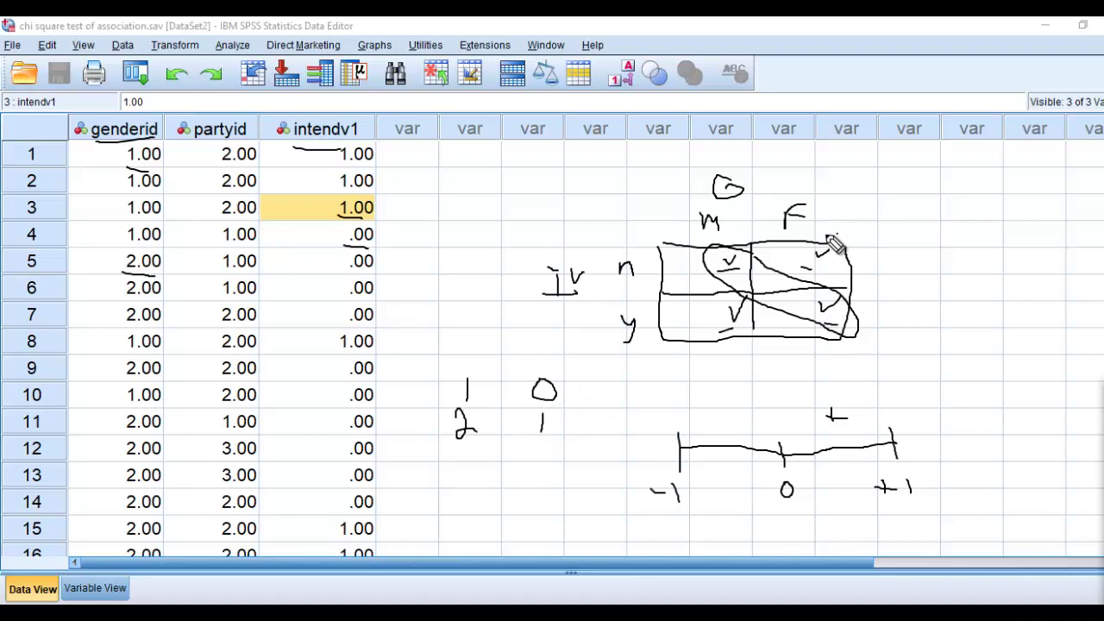
{"action": "mouse_move", "coordinate": [828, 237]}
{"action": "left_mouse_down"}
{"action": "mouse_move", "coordinate": [726, 304]}
{"action": "mouse_move", "coordinate": [718, 341]}
{"action": "mouse_move", "coordinate": [830, 297]}
{"action": "mouse_move", "coordinate": [849, 261]}
{"action": "mouse_move", "coordinate": [828, 232]}
{"action": "left_mouse_up"}
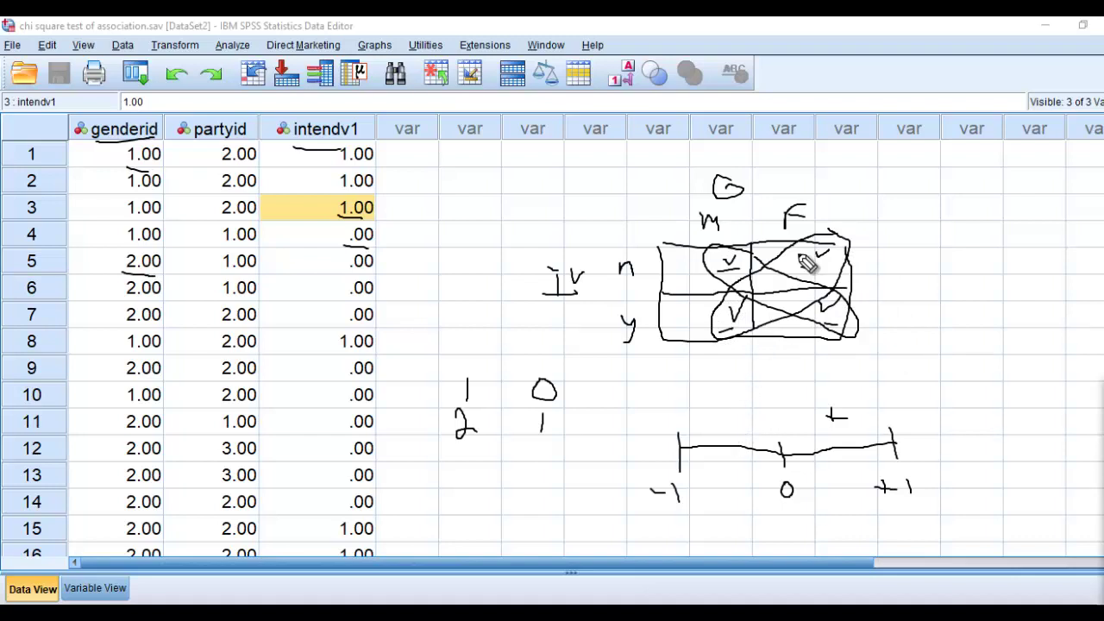
{"action": "left_click_drag", "start_coordinate": [726, 421], "coordinate": [751, 419]}
Clear the annotations and set up Crosstabs with genderid in Columns and intendv1 in Rows
{"action": "key", "text": "Escape"}
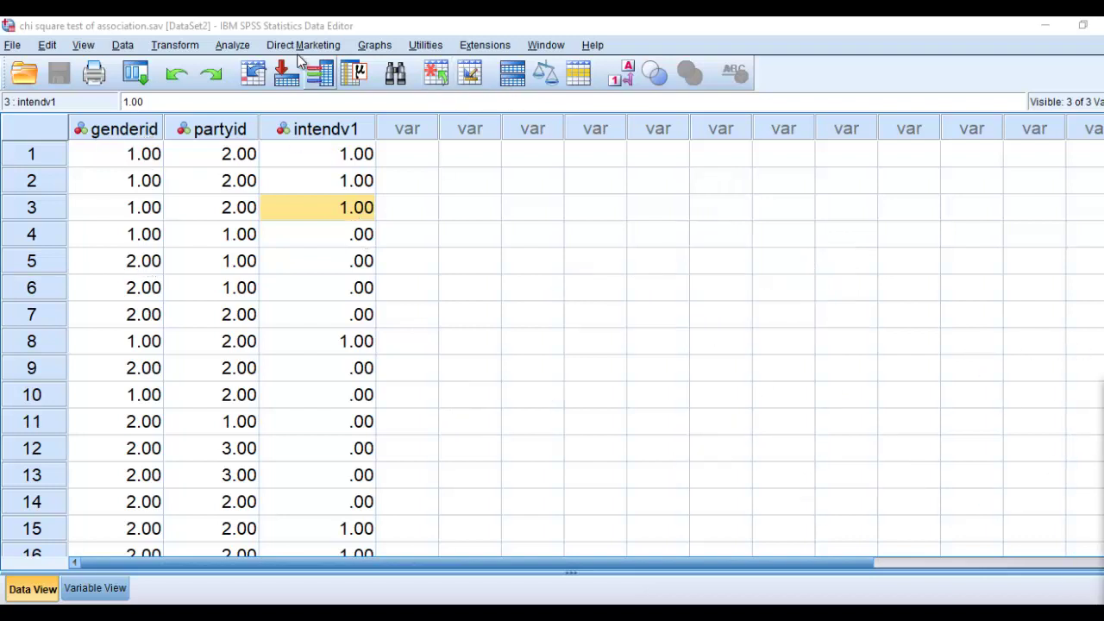
{"action": "left_click", "coordinate": [233, 45]}
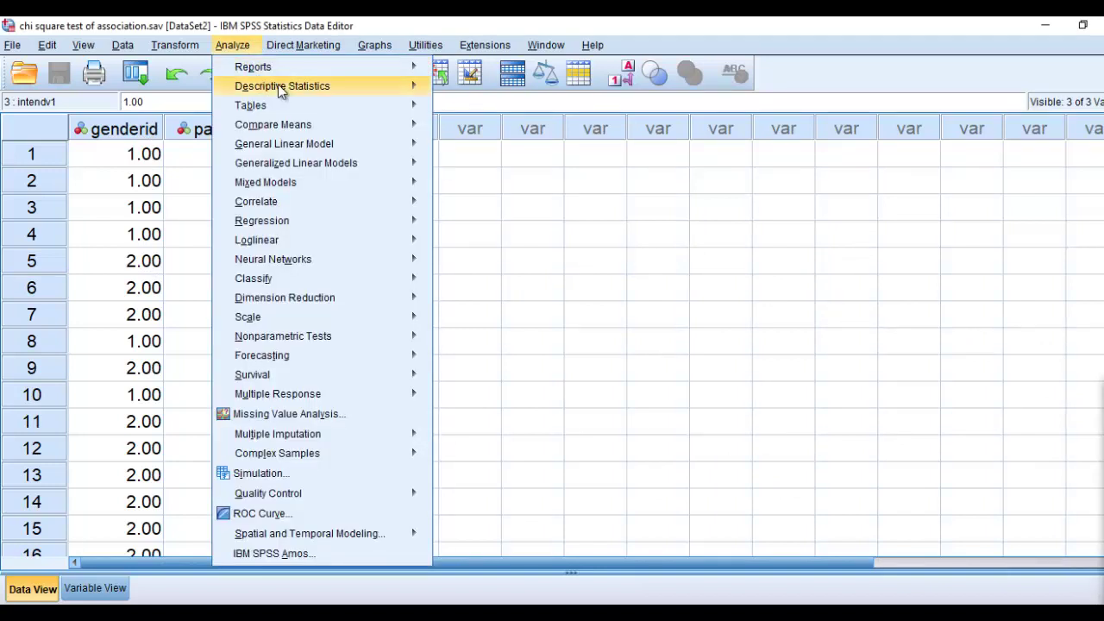
{"action": "mouse_move", "coordinate": [348, 91]}
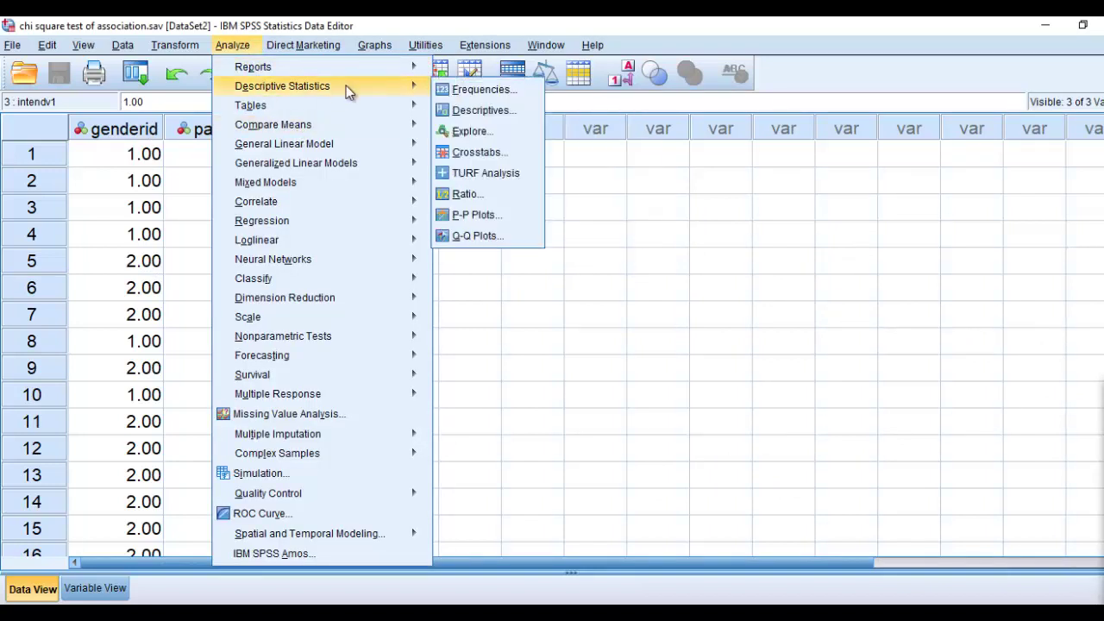
{"action": "left_click", "coordinate": [484, 152]}
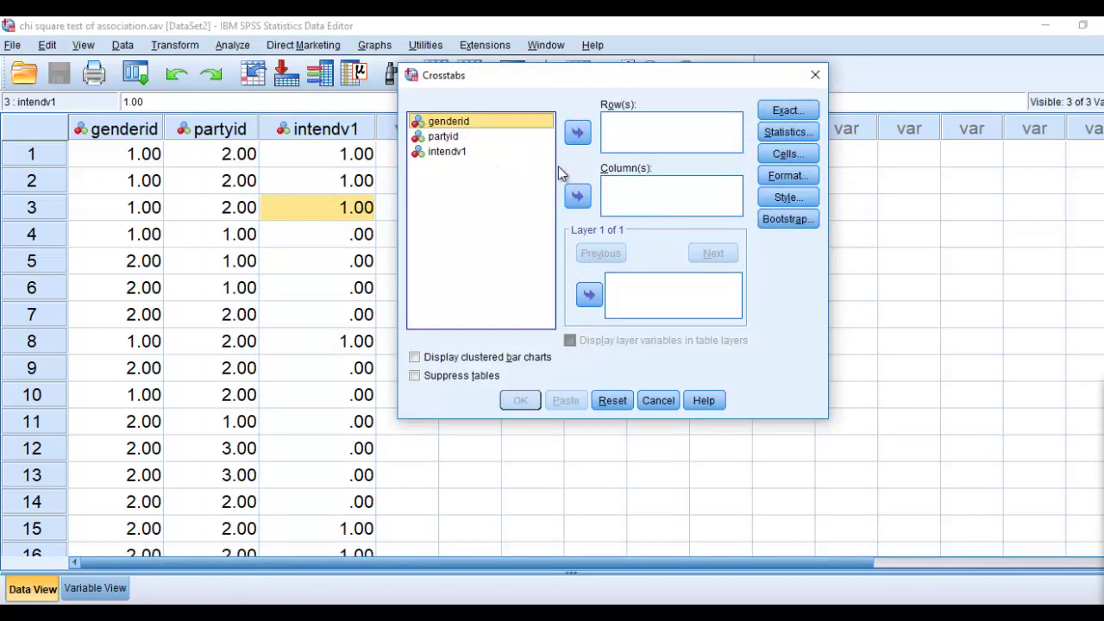
{"action": "left_click", "coordinate": [577, 196]}
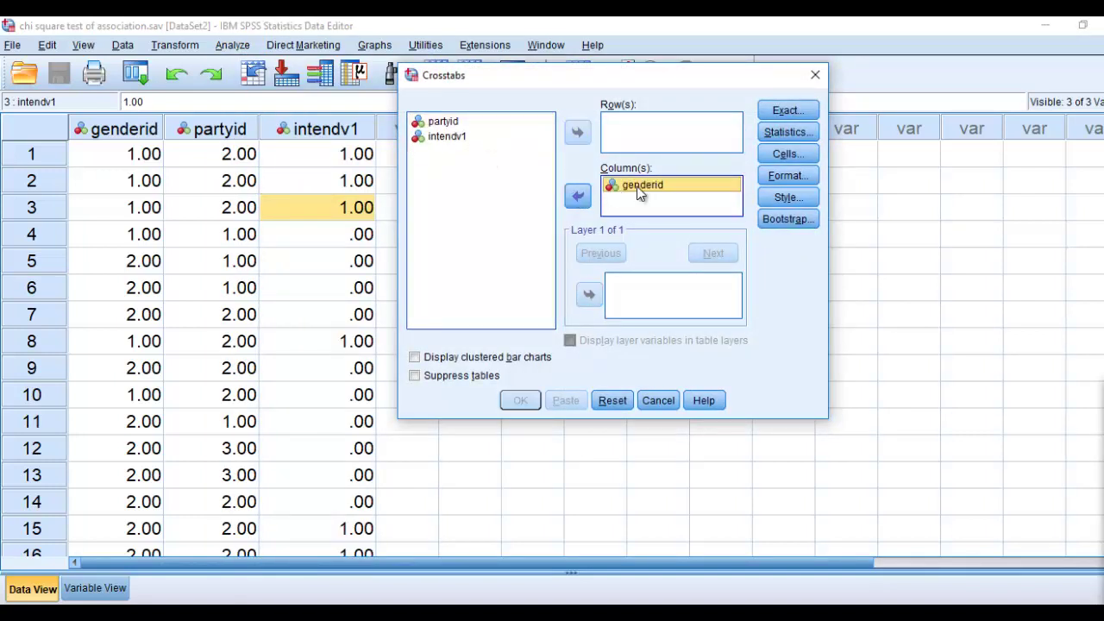
{"action": "left_click", "coordinate": [437, 138]}
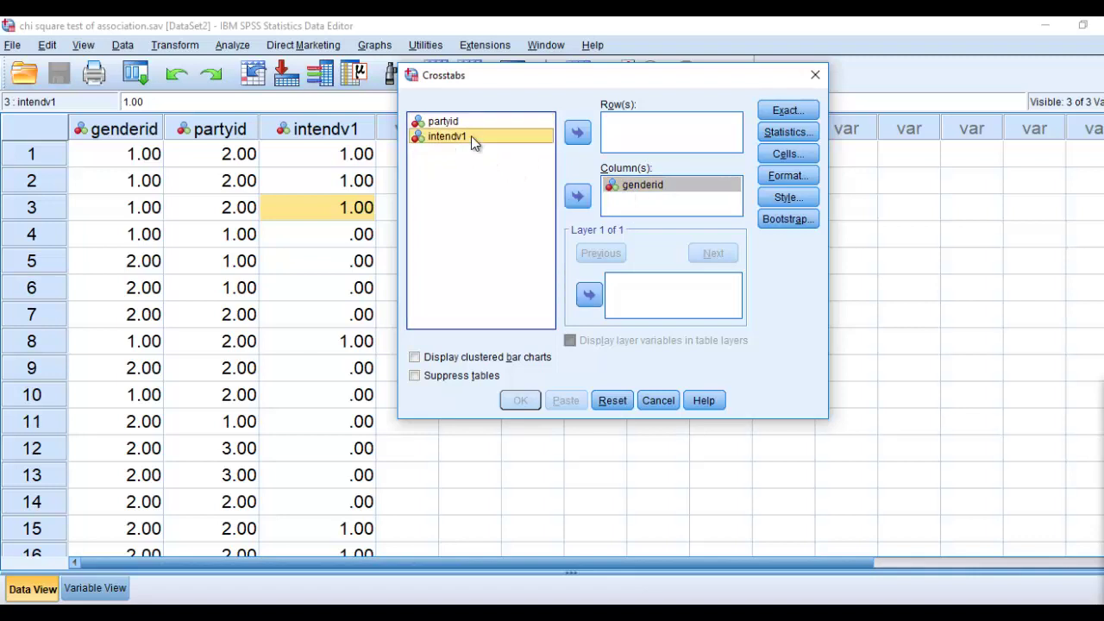
{"action": "left_click", "coordinate": [578, 132]}
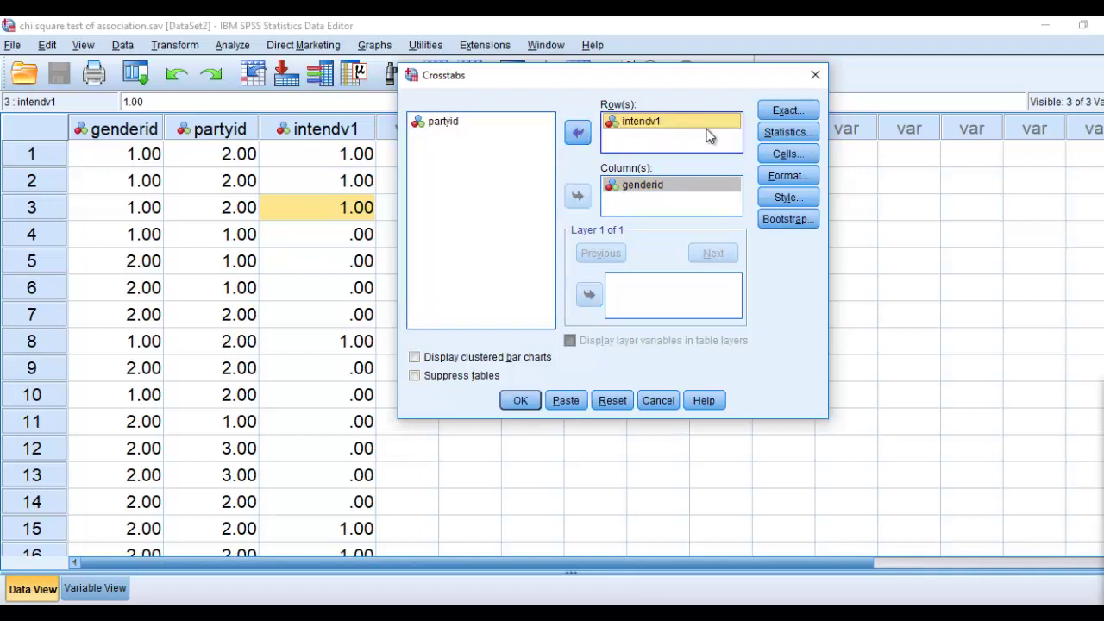
Request Phi and Cramer's V statistics and run the crosstabulation
{"action": "left_click", "coordinate": [787, 135]}
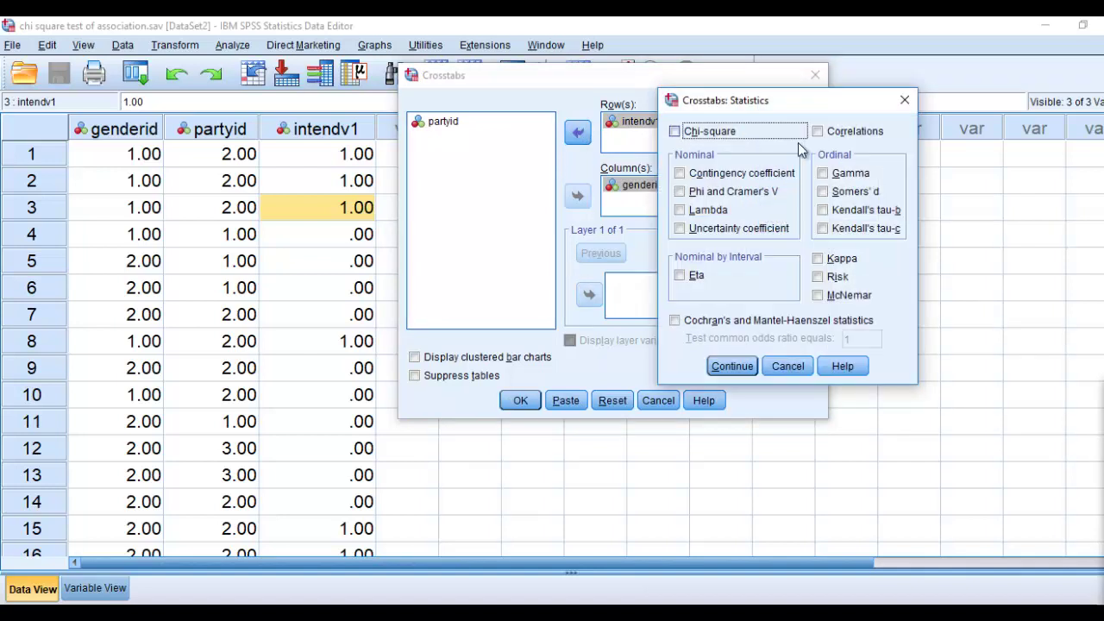
{"action": "left_click", "coordinate": [681, 192]}
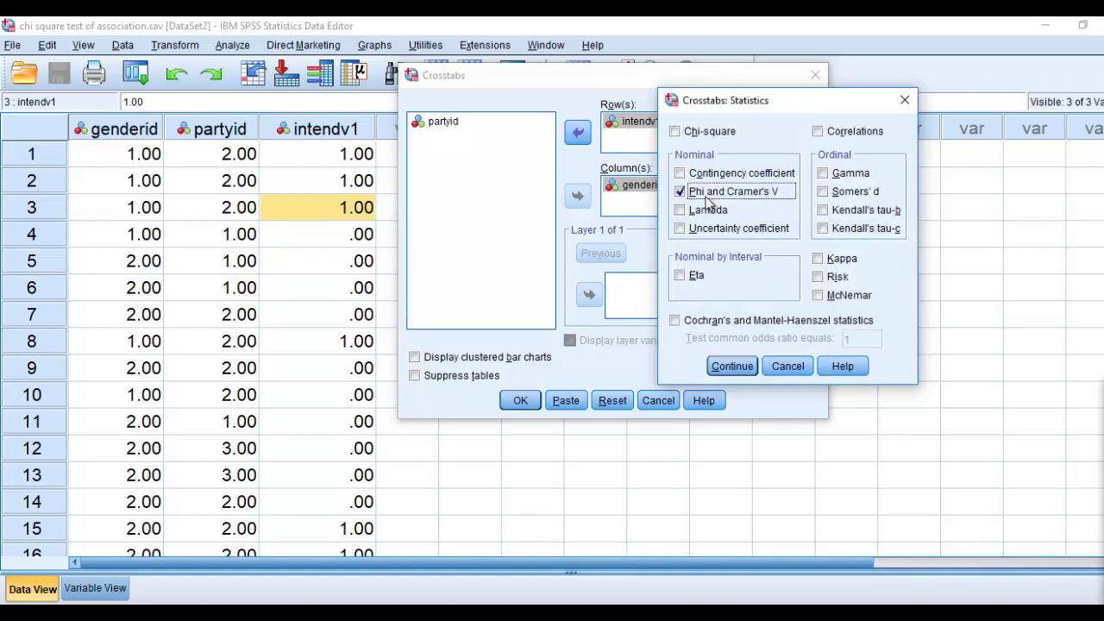
{"action": "left_click", "coordinate": [733, 366]}
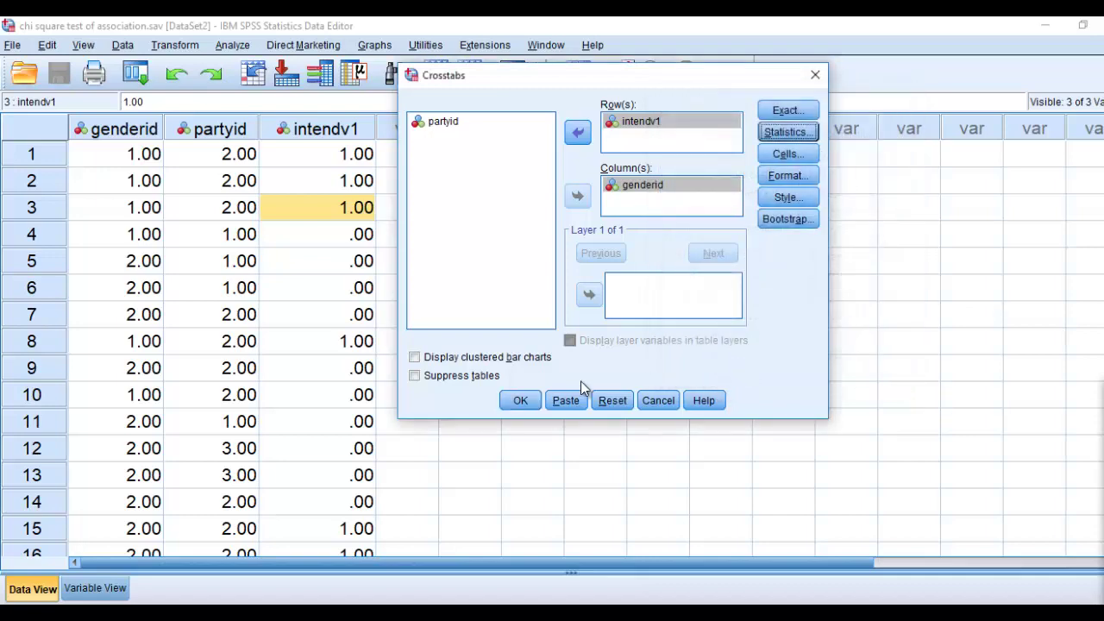
{"action": "left_click", "coordinate": [521, 400]}
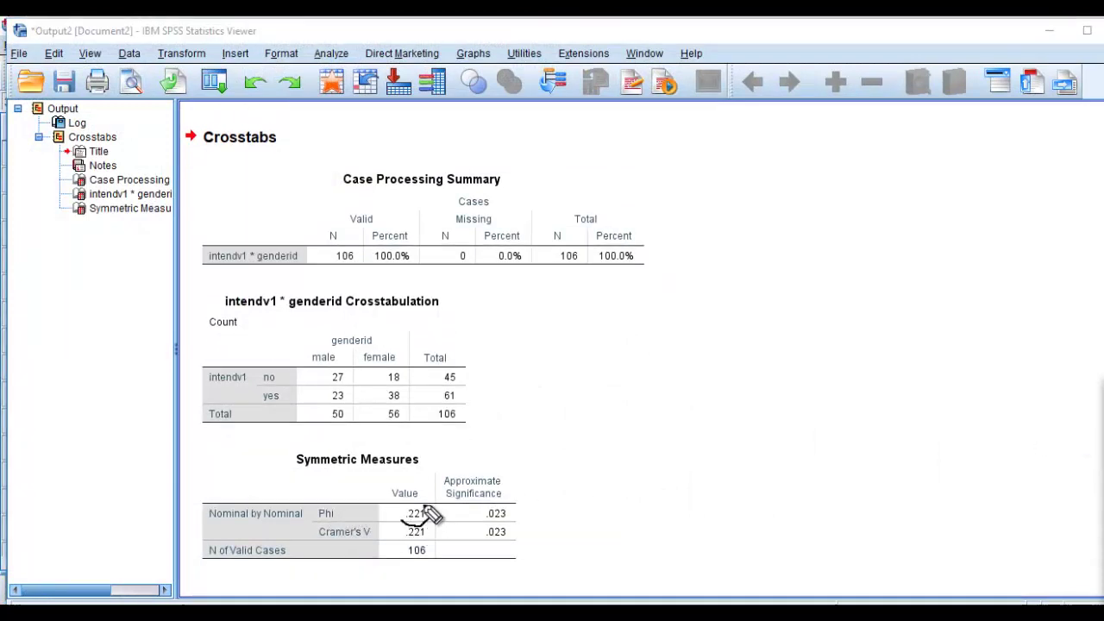
{"action": "left_click_drag", "start_coordinate": [427, 526], "coordinate": [404, 524]}
{"action": "mouse_move", "coordinate": [503, 535]}
{"action": "left_mouse_down"}
{"action": "mouse_move", "coordinate": [496, 502]}
{"action": "mouse_move", "coordinate": [498, 533]}
{"action": "left_mouse_up"}
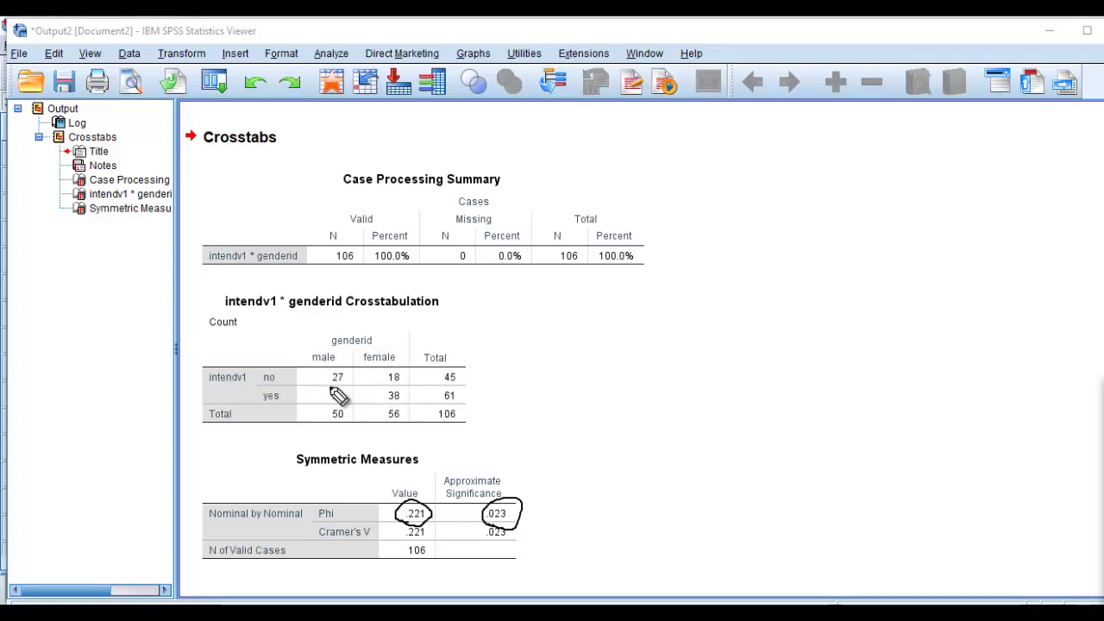
{"action": "left_click_drag", "start_coordinate": [351, 388], "coordinate": [325, 375]}
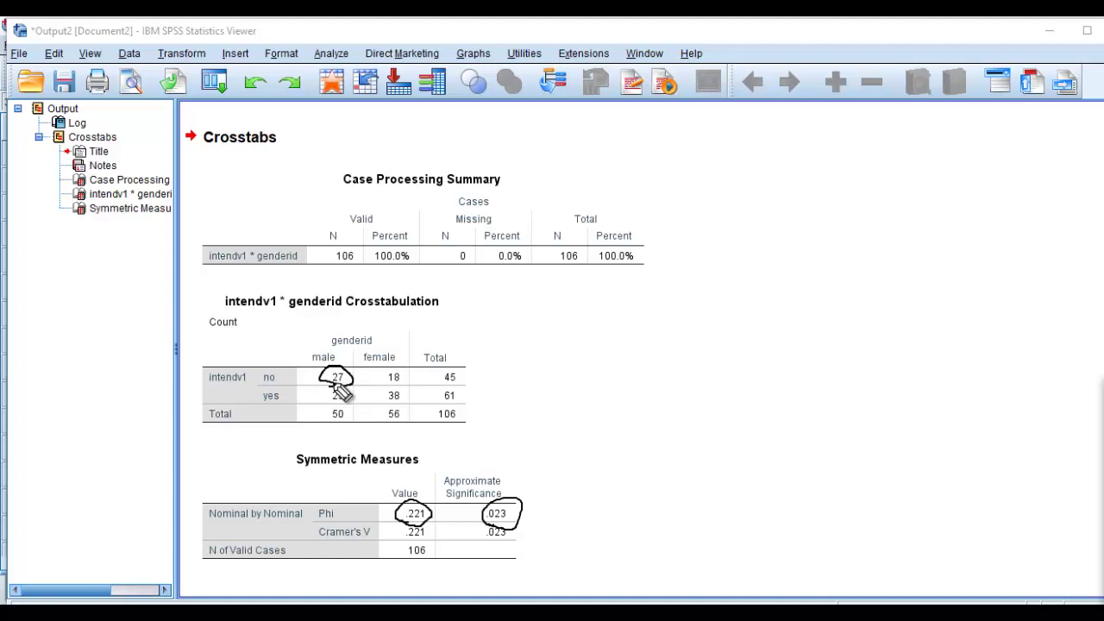
{"action": "mouse_move", "coordinate": [401, 399]}
{"action": "left_mouse_down"}
{"action": "mouse_move", "coordinate": [392, 414]}
{"action": "mouse_move", "coordinate": [408, 394]}
{"action": "mouse_move", "coordinate": [381, 390]}
{"action": "left_mouse_up"}
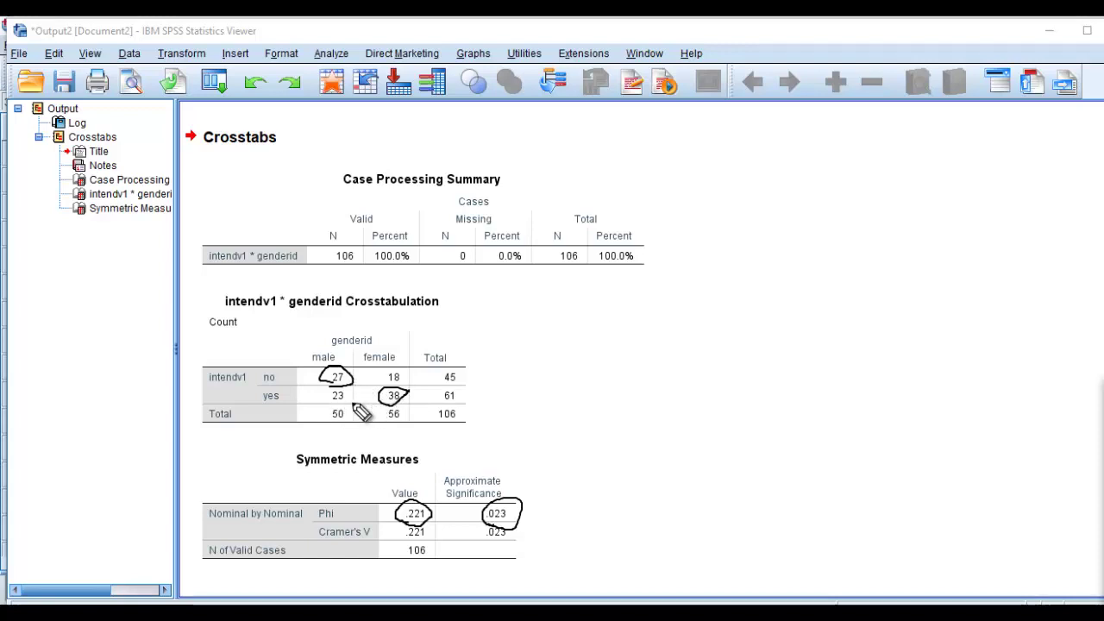
{"action": "left_click_drag", "start_coordinate": [331, 406], "coordinate": [407, 386]}
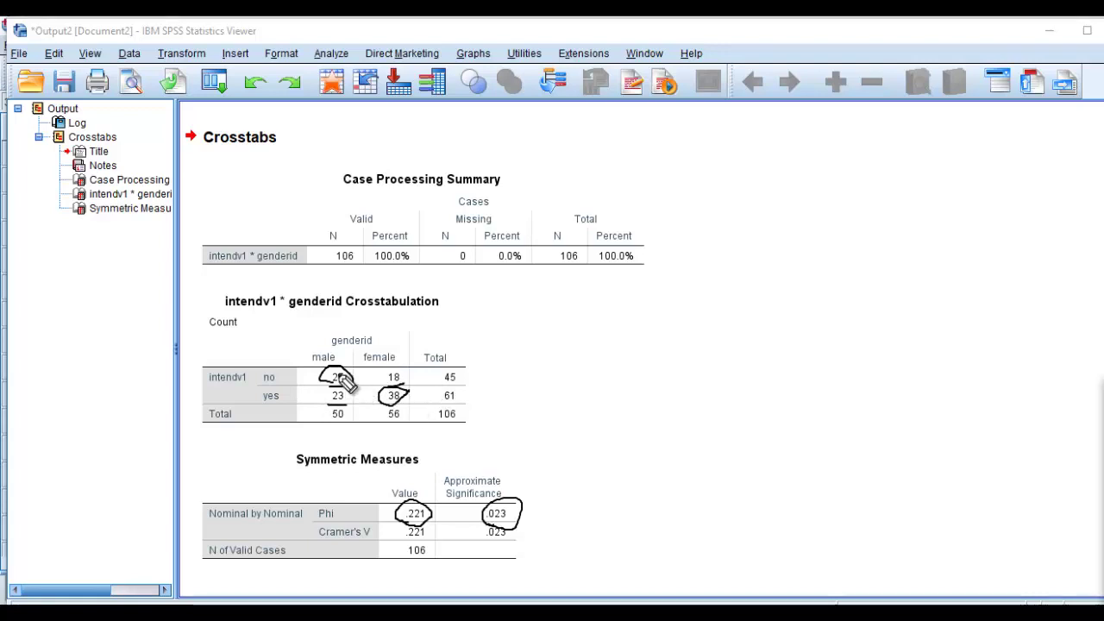
{"action": "mouse_move", "coordinate": [321, 380]}
{"action": "left_mouse_down"}
{"action": "mouse_move", "coordinate": [396, 409]}
{"action": "mouse_move", "coordinate": [414, 398]}
{"action": "mouse_move", "coordinate": [352, 371]}
{"action": "left_mouse_up"}
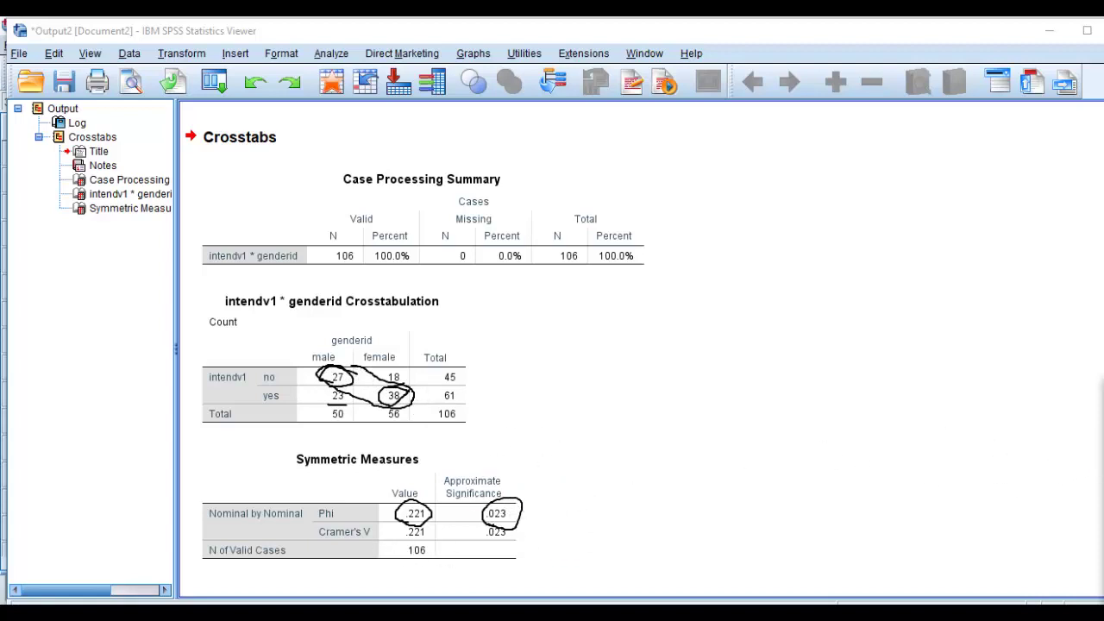
{"action": "left_click", "coordinate": [1099, 563]}
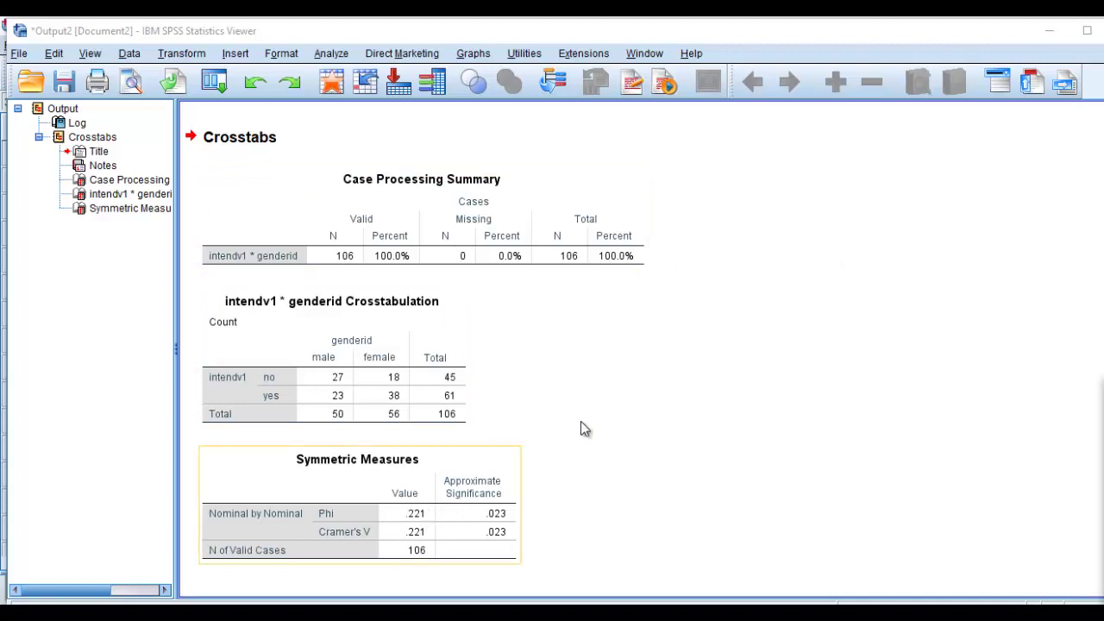
Open Bivariate Correlations and move genderid and intendv1 into Variables, keeping Pearson
{"action": "left_click", "coordinate": [346, 57]}
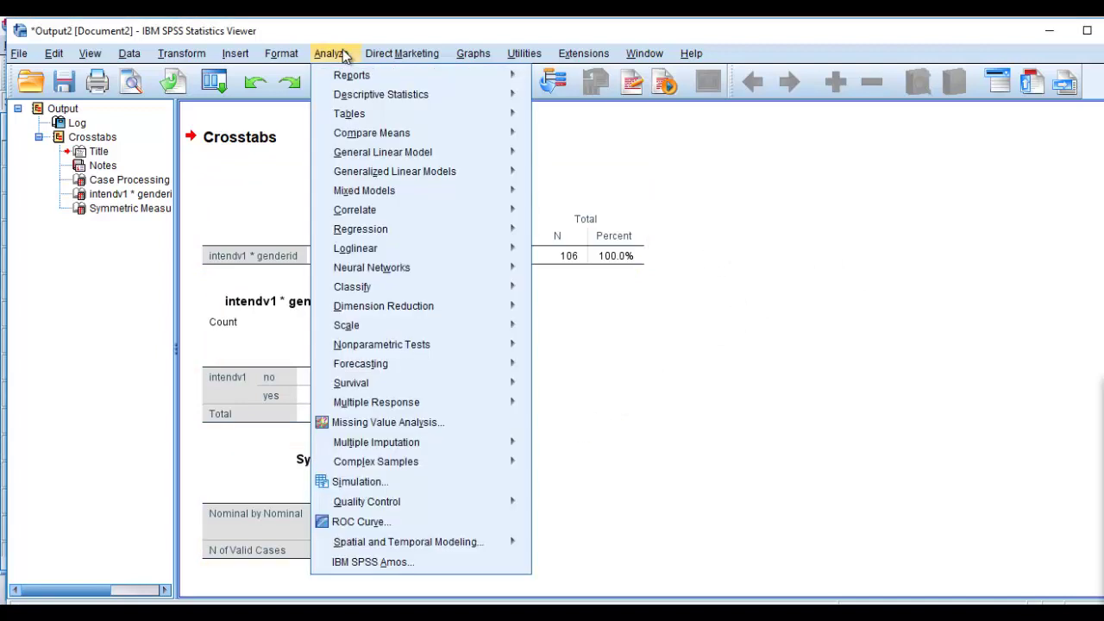
{"action": "mouse_move", "coordinate": [475, 211]}
{"action": "left_click", "coordinate": [565, 214]}
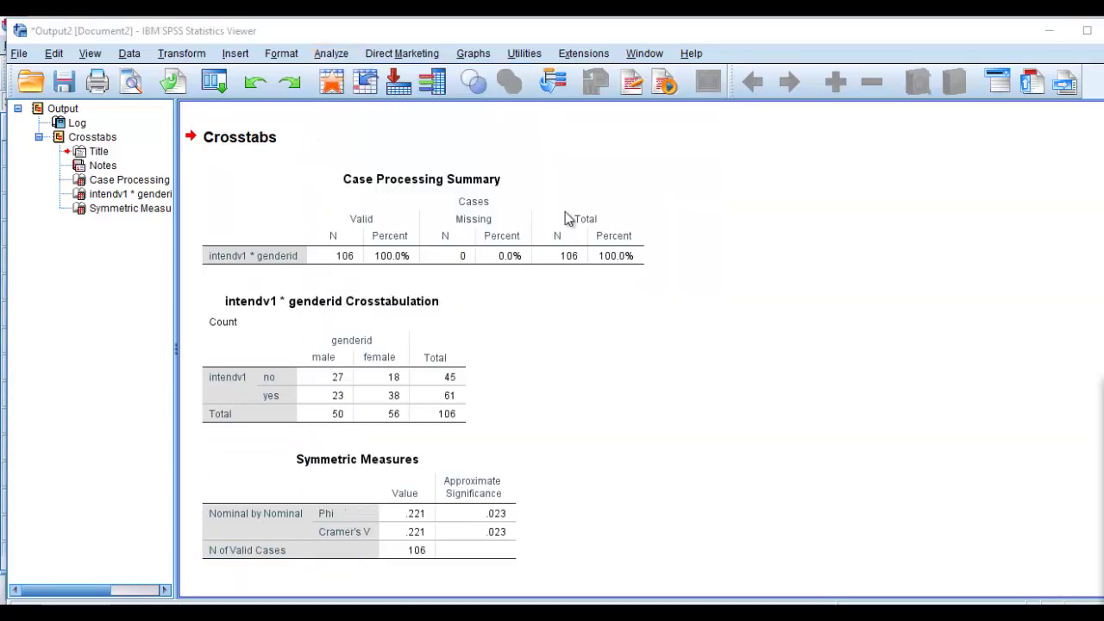
{"action": "left_click", "coordinate": [491, 222]}
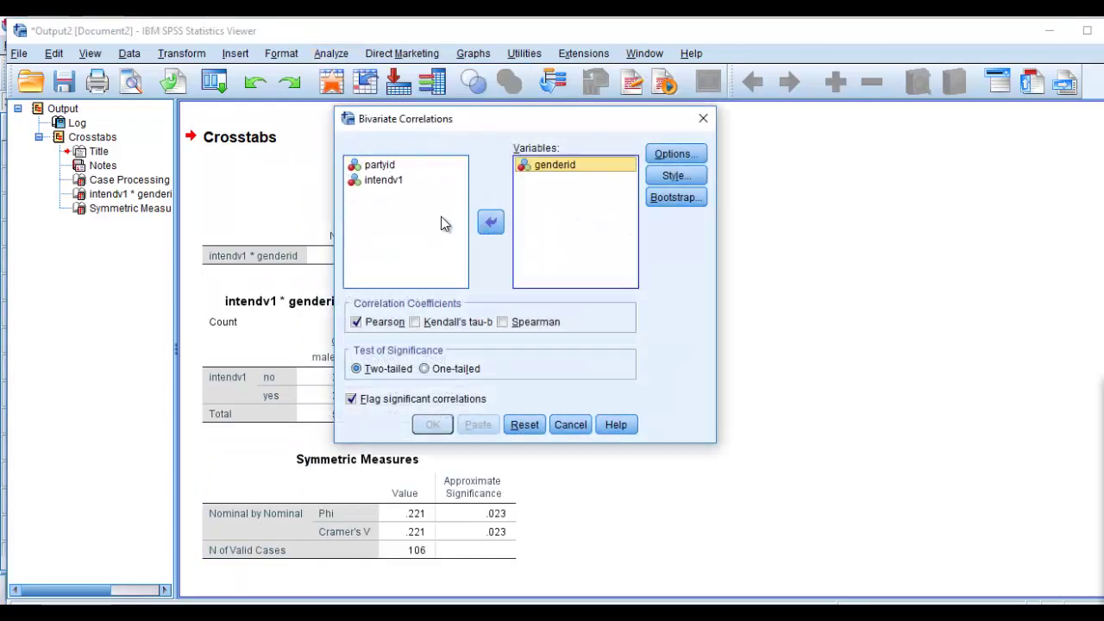
{"action": "left_click", "coordinate": [385, 180]}
{"action": "left_click", "coordinate": [491, 222]}
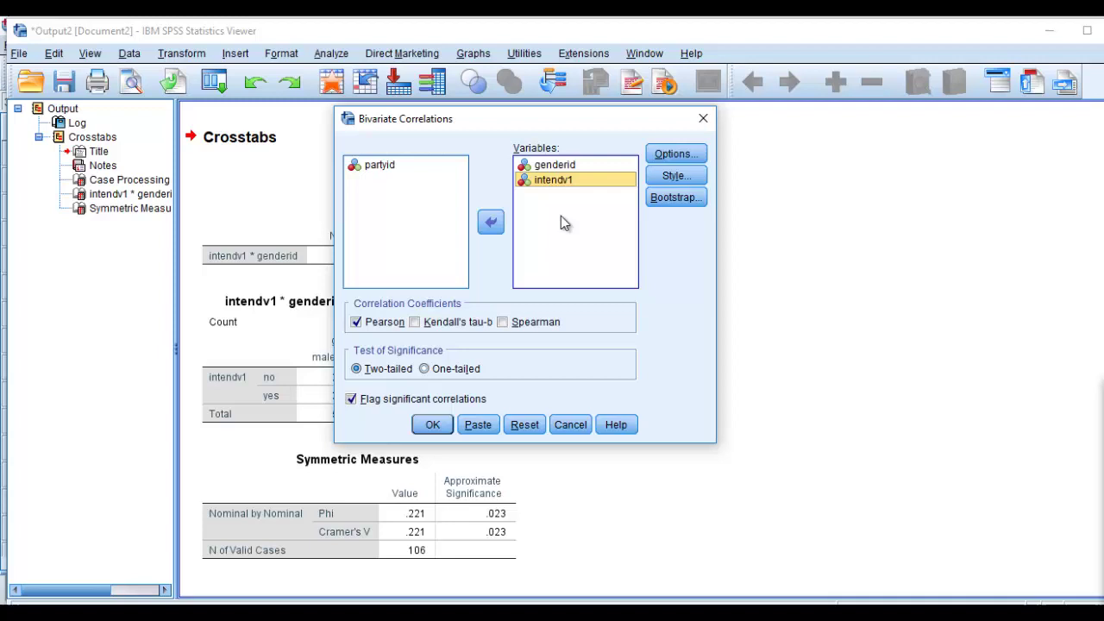
{"action": "left_click", "coordinate": [432, 424]}
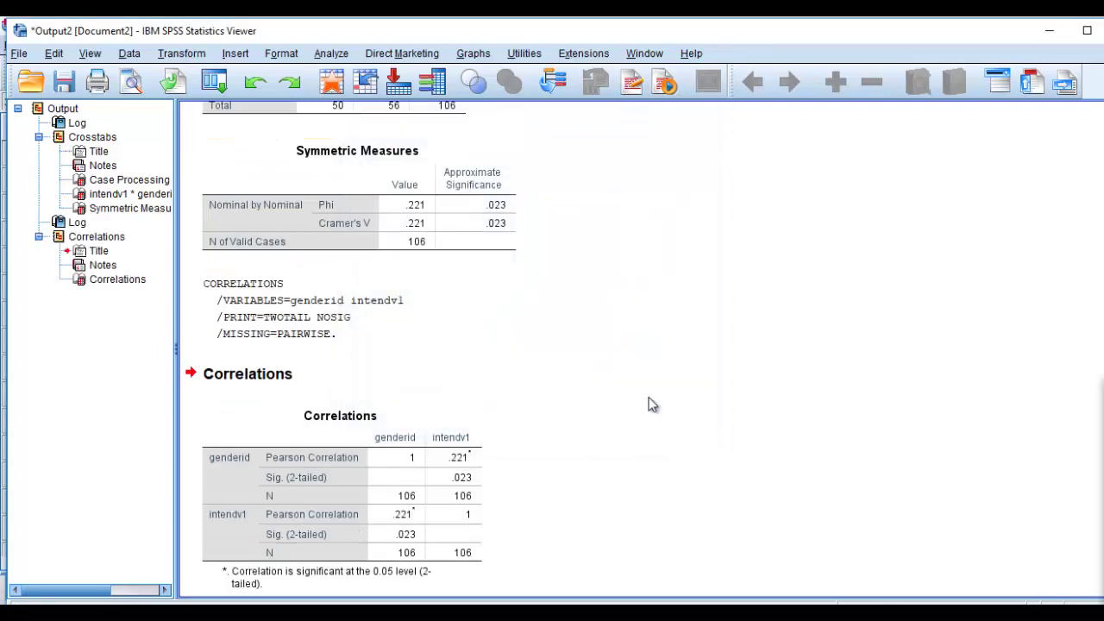
{"action": "left_click", "coordinate": [1068, 442]}
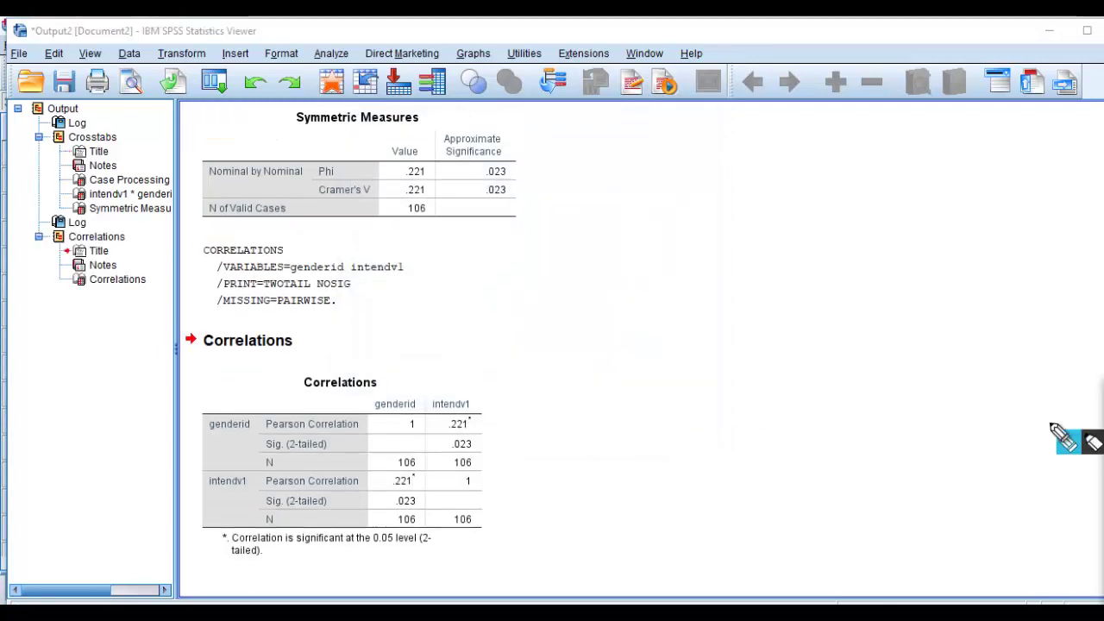
{"action": "mouse_move", "coordinate": [483, 423]}
{"action": "left_mouse_down"}
{"action": "mouse_move", "coordinate": [458, 411]}
{"action": "mouse_move", "coordinate": [442, 440]}
{"action": "left_mouse_up"}
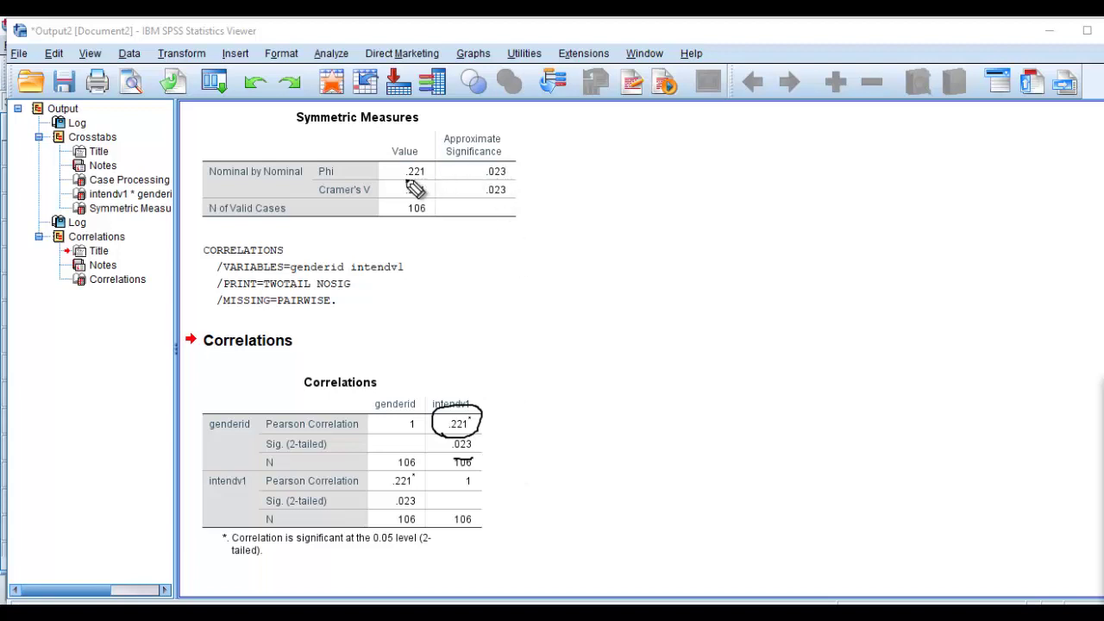
{"action": "left_click_drag", "start_coordinate": [403, 181], "coordinate": [425, 177]}
{"action": "left_click_drag", "start_coordinate": [494, 181], "coordinate": [510, 178]}
{"action": "left_click", "coordinate": [1085, 574]}
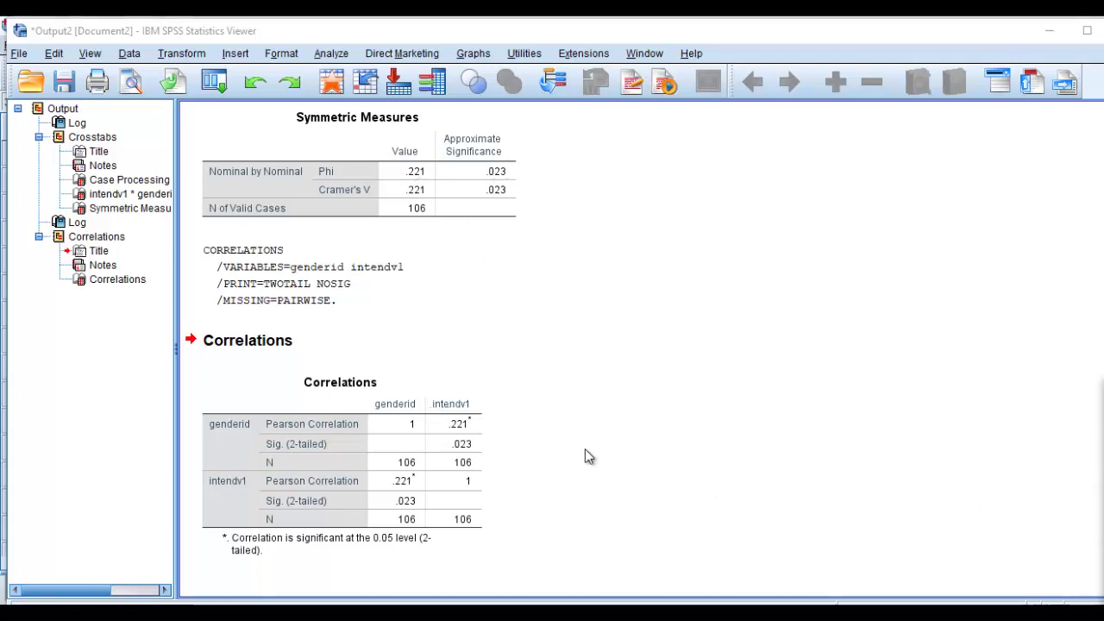